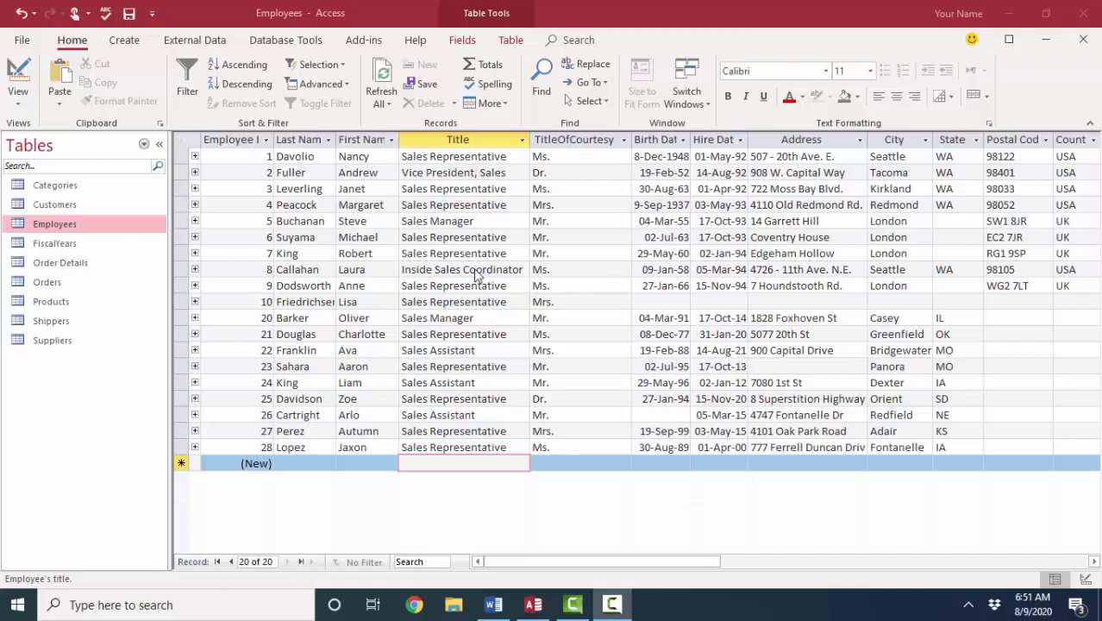
# Step: Select the Title text in two employee records to compare their inconsistent title entries
pyautogui.click(505, 451)
pyautogui.click(504, 466)
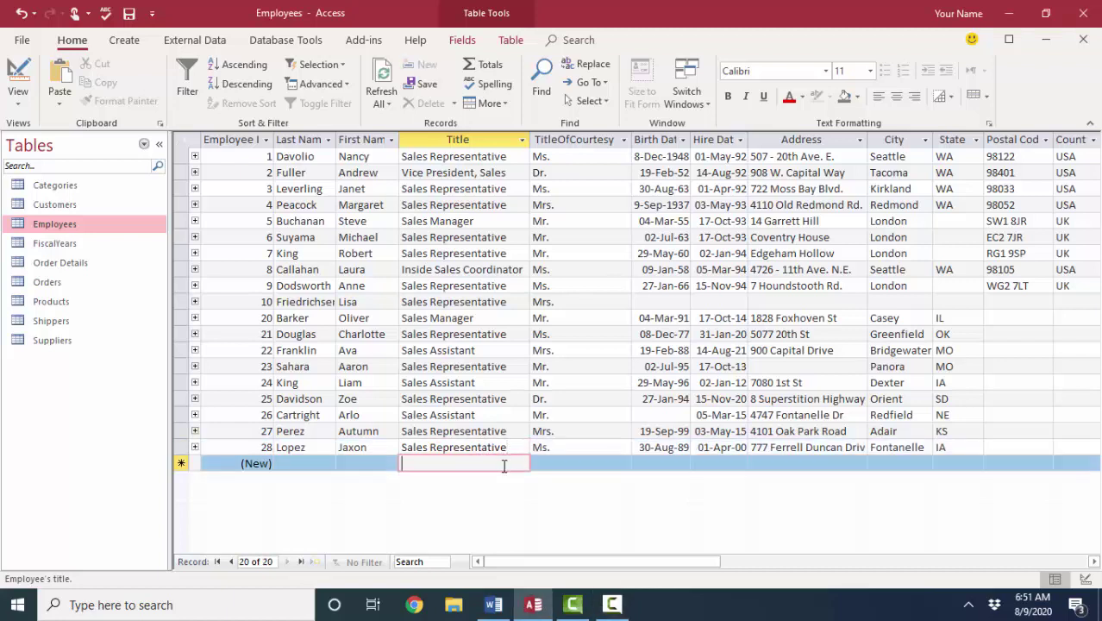
pyautogui.moveTo(509, 447); pyautogui.dragTo(405, 447)
pyautogui.moveTo(479, 416); pyautogui.dragTo(413, 416)
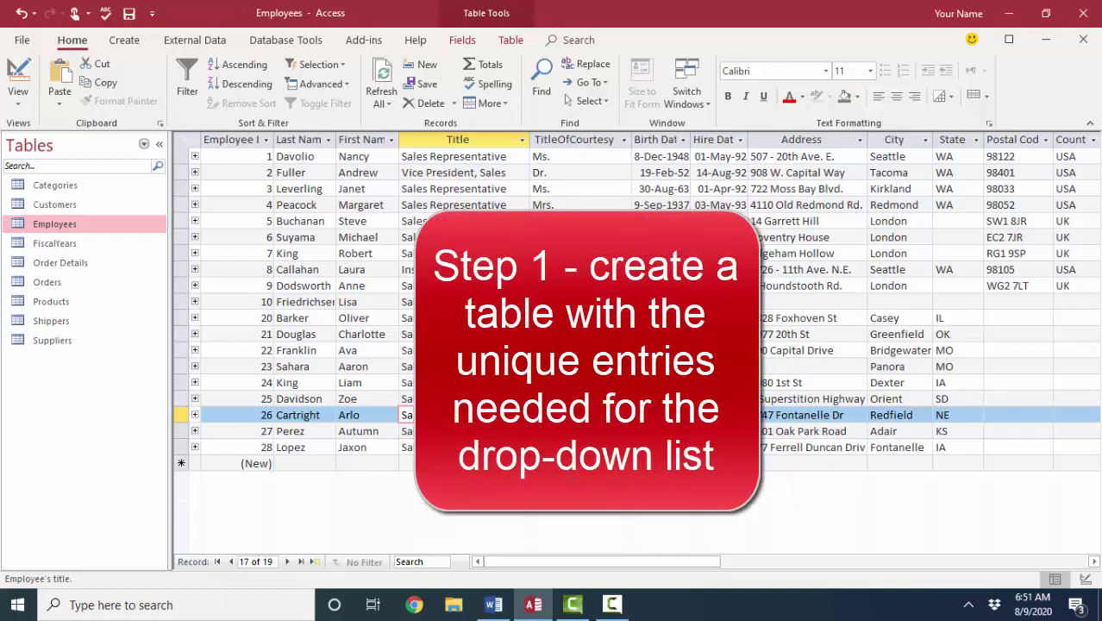
# Step: Close Employees and run a new design query listing the Employees Title field
pyautogui.click(1082, 40)
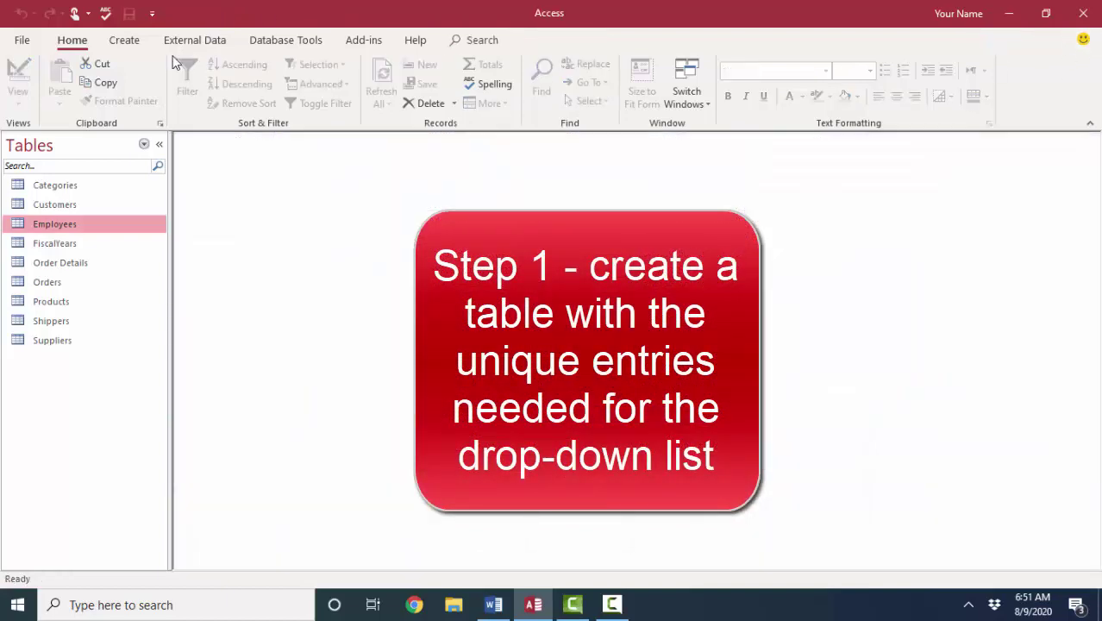
pyautogui.click(134, 40)
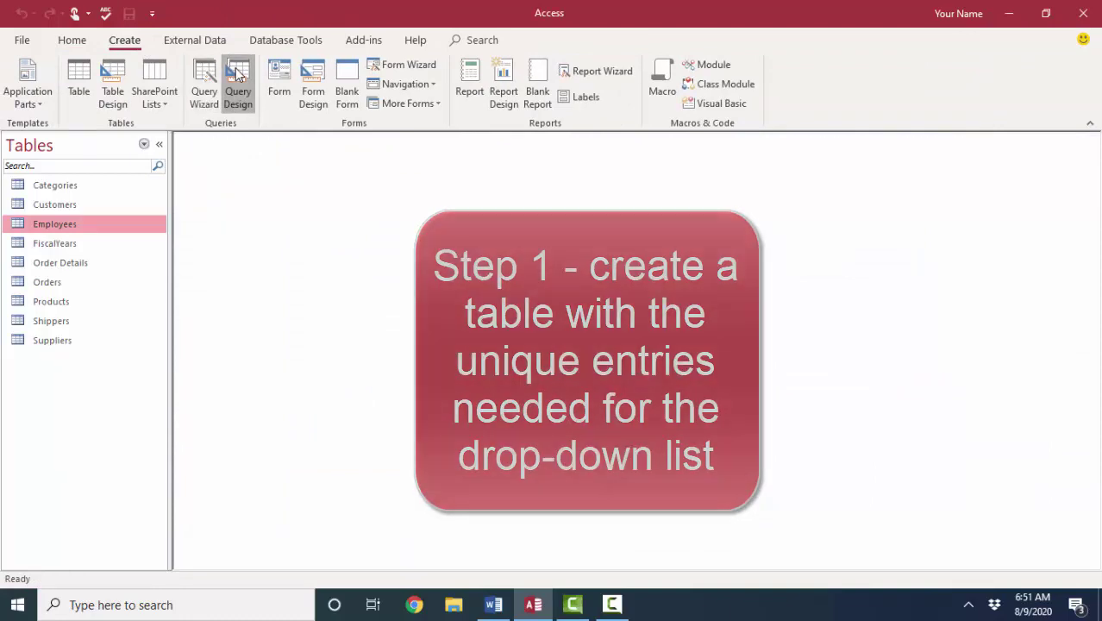
pyautogui.click(239, 74)
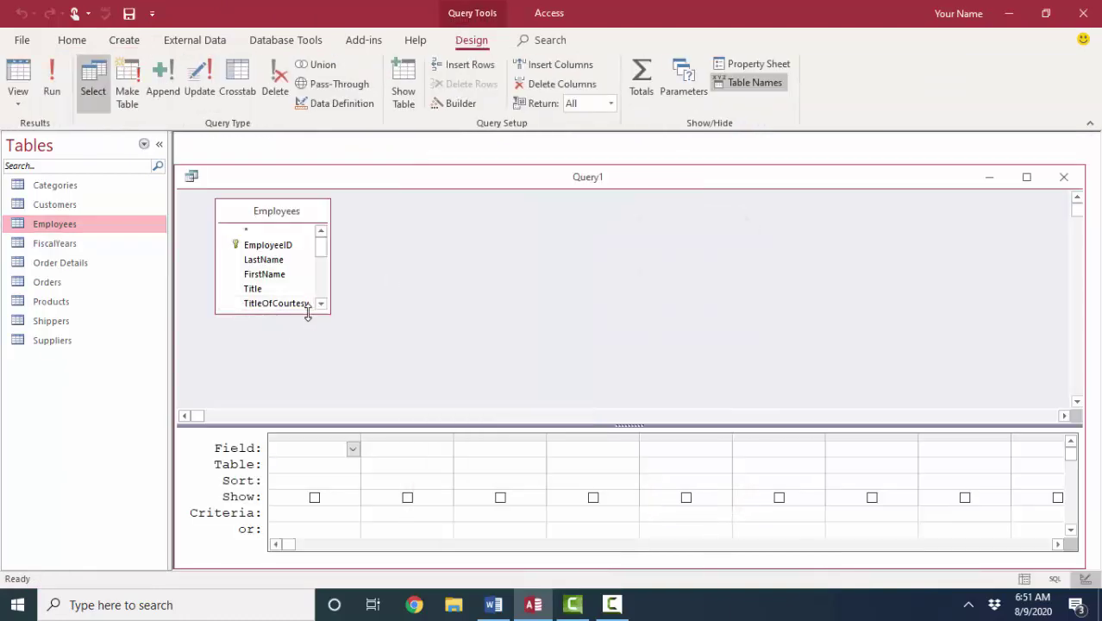
pyautogui.moveTo(308, 315); pyautogui.dragTo(308, 382)
pyautogui.doubleClick(256, 288)
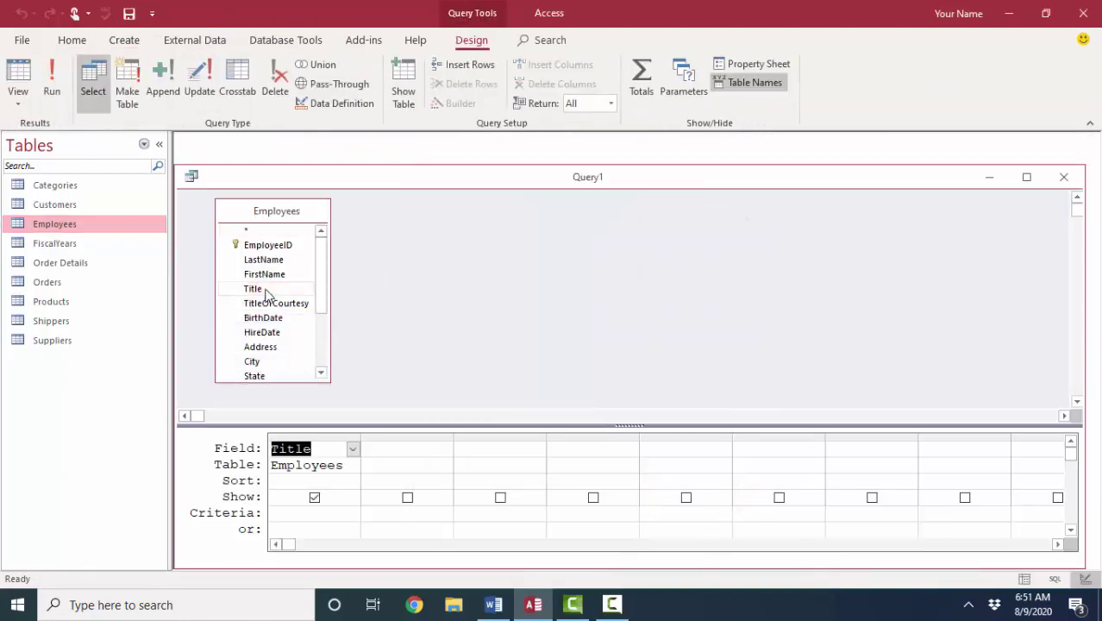
pyautogui.click(54, 84)
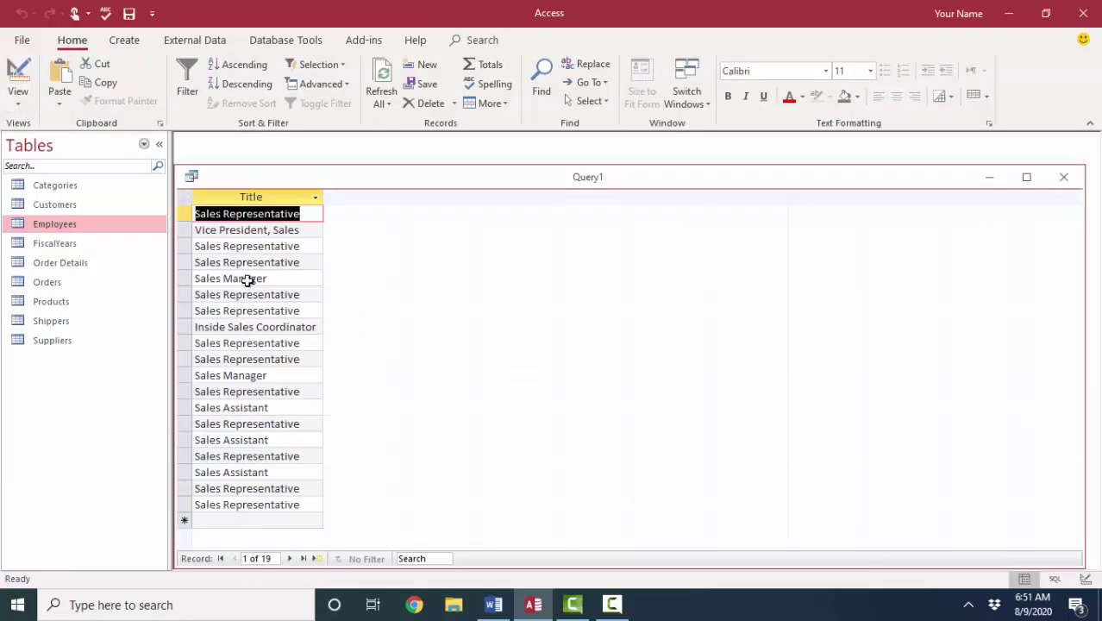
# Step: Group the query by Title with a count per title, showing 12 Sales Representatives
pyautogui.click(24, 80)
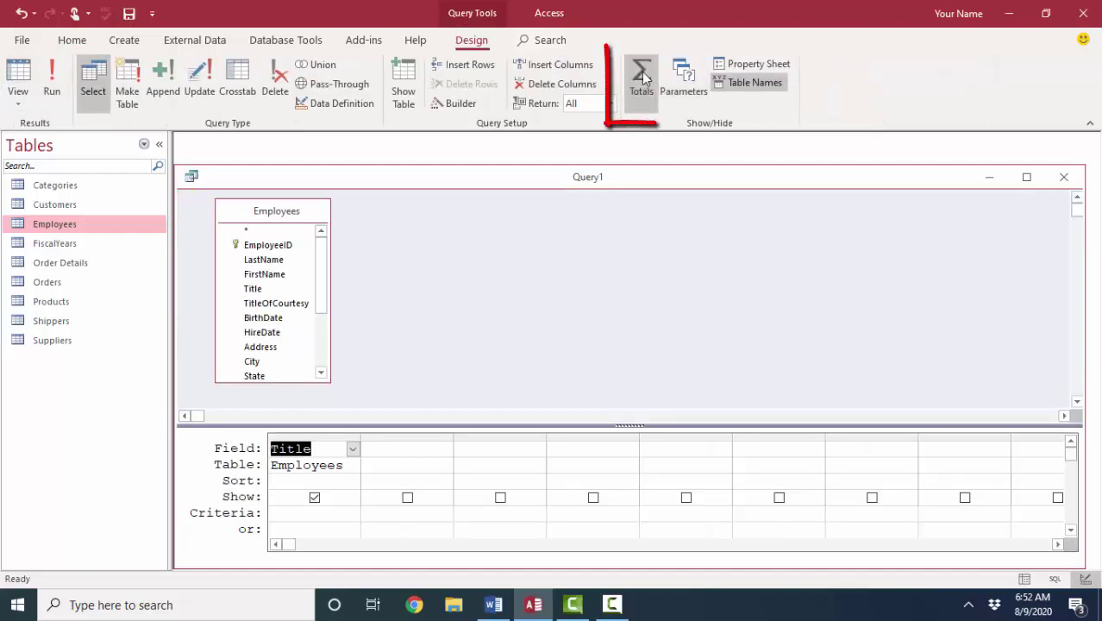
pyautogui.click(643, 77)
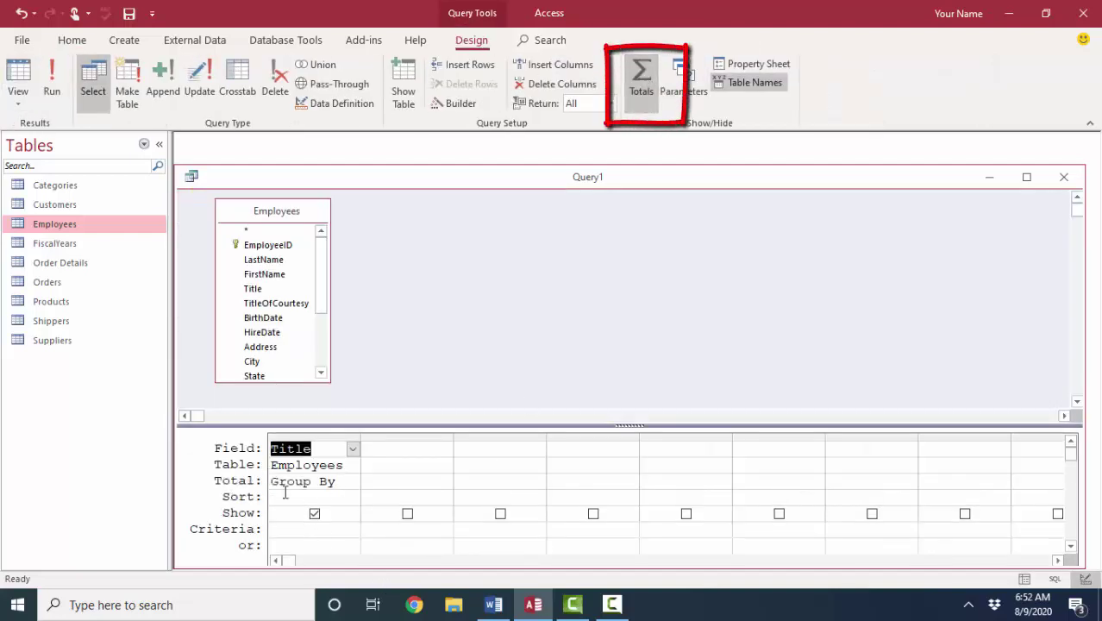
pyautogui.click(26, 82)
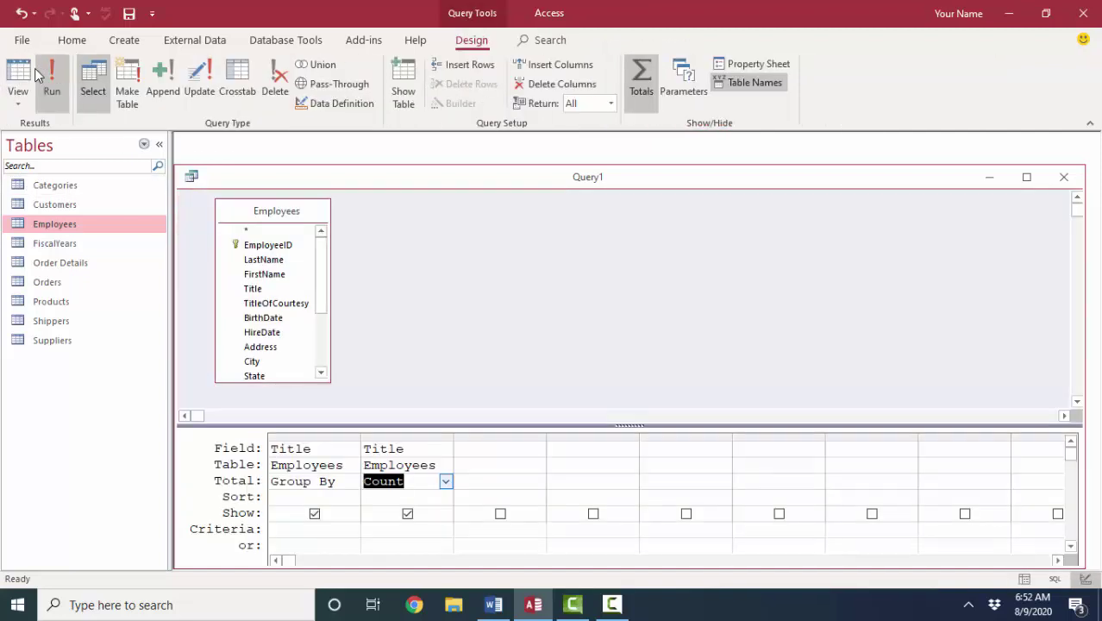
pyautogui.click(19, 82)
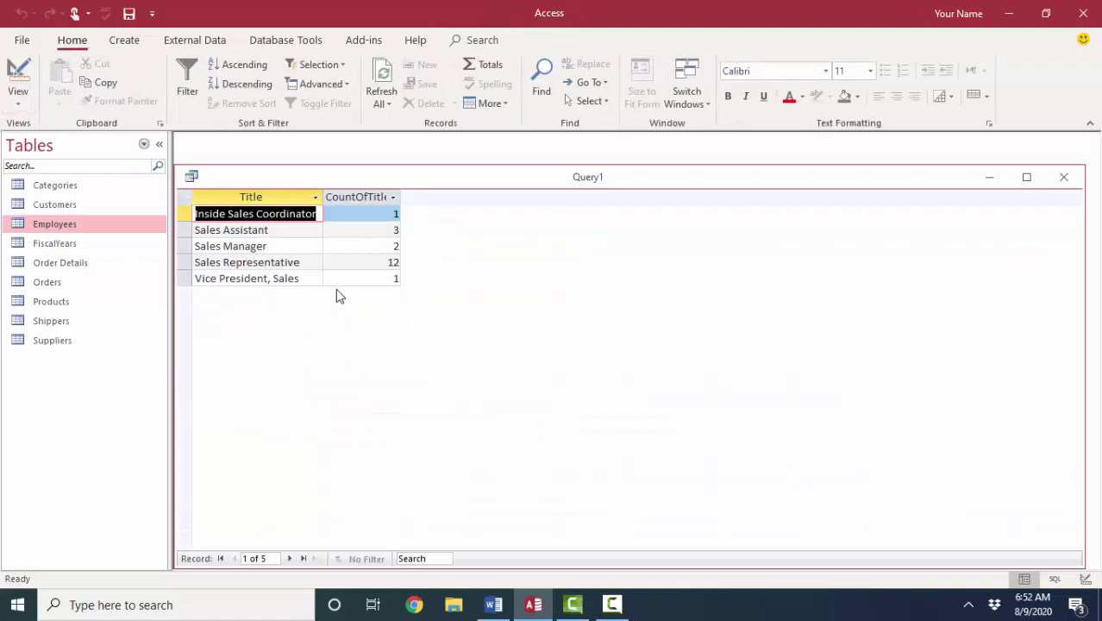
pyautogui.click(389, 262)
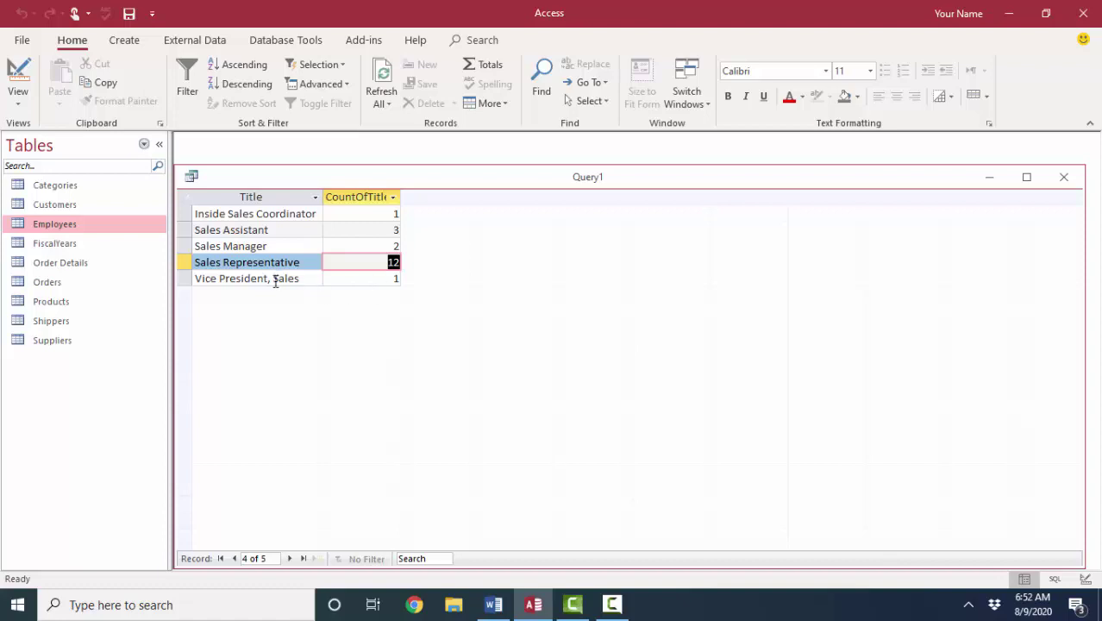
# Step: Drop the Count column and run it as a make-table query creating luTitles with 5 rows
pyautogui.click(18, 80)
pyautogui.click(429, 435)
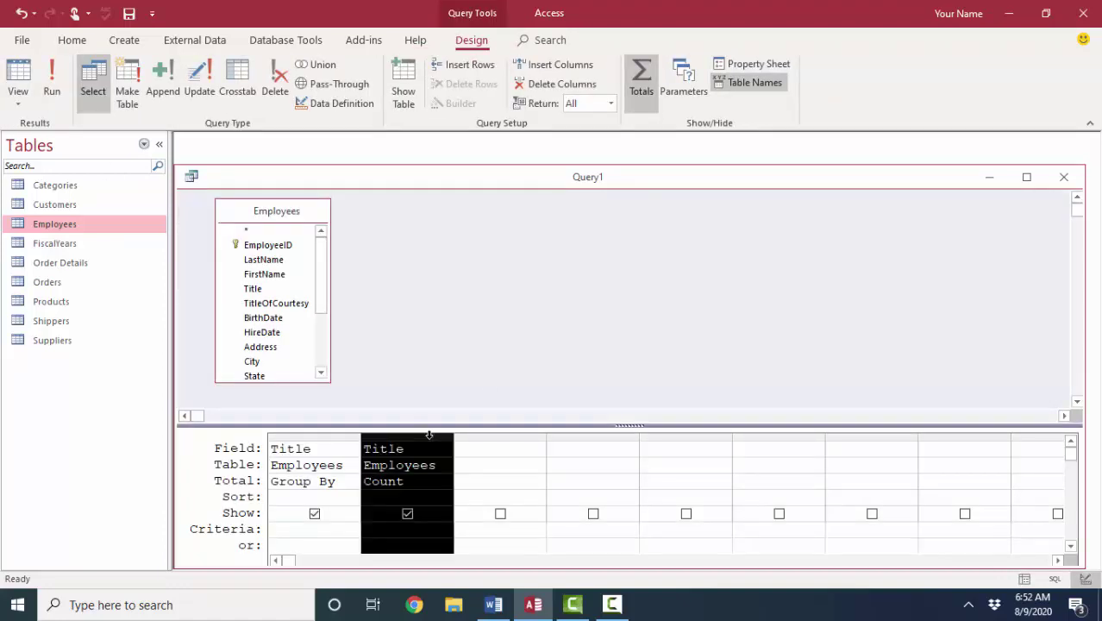
pyautogui.press('Delete')
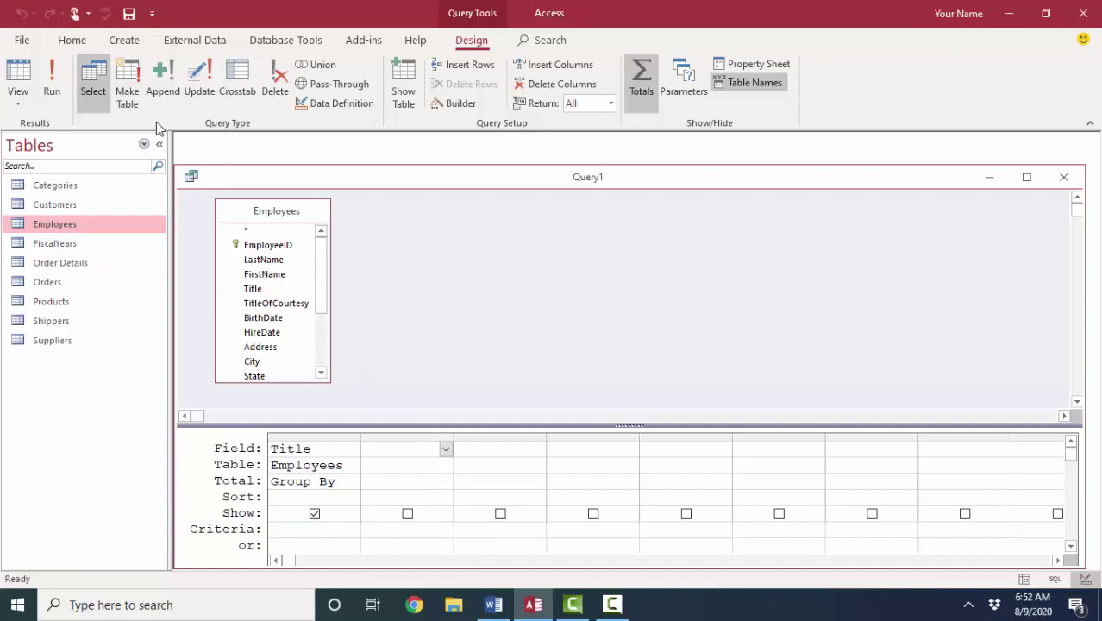
pyautogui.click(129, 83)
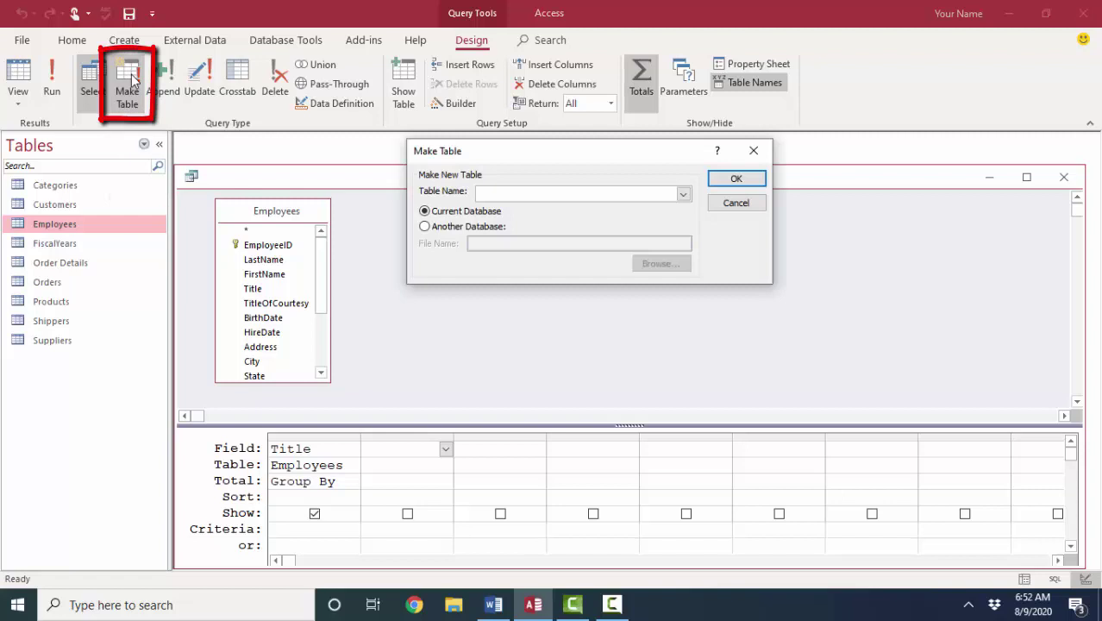
pyautogui.write('Titl')
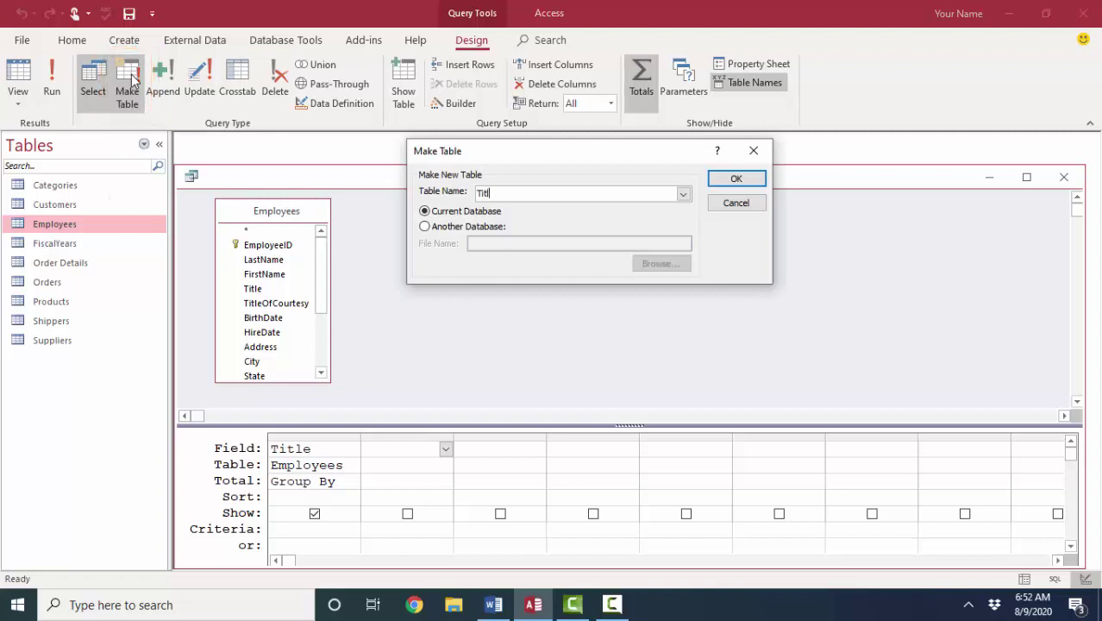
pyautogui.write('es')
pyautogui.press('Home')
pyautogui.write('lu')
pyautogui.click(736, 179)
pyautogui.click(57, 89)
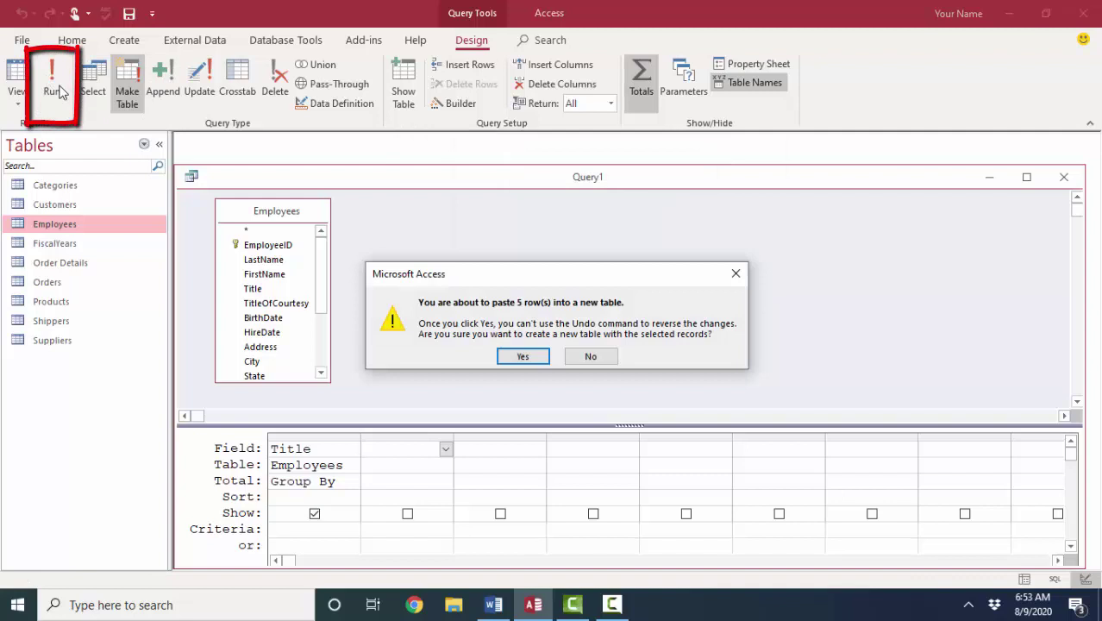
pyautogui.click(522, 356)
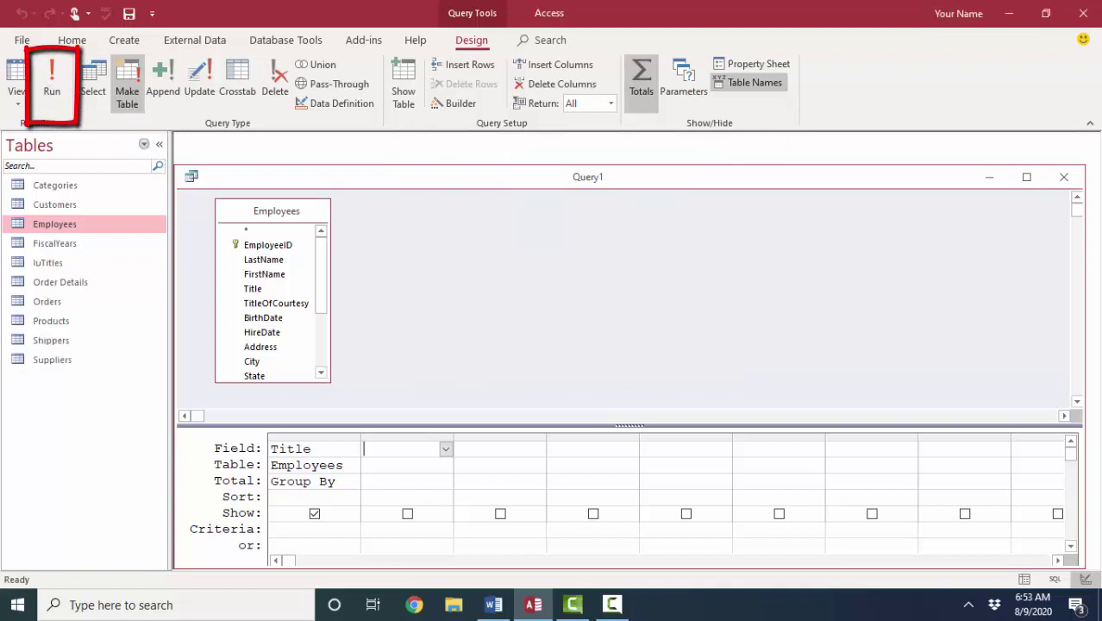
# Step: Discard Query1 unsaved, save luTitles with its Title column widened, and reopen Employees
pyautogui.click(1062, 178)
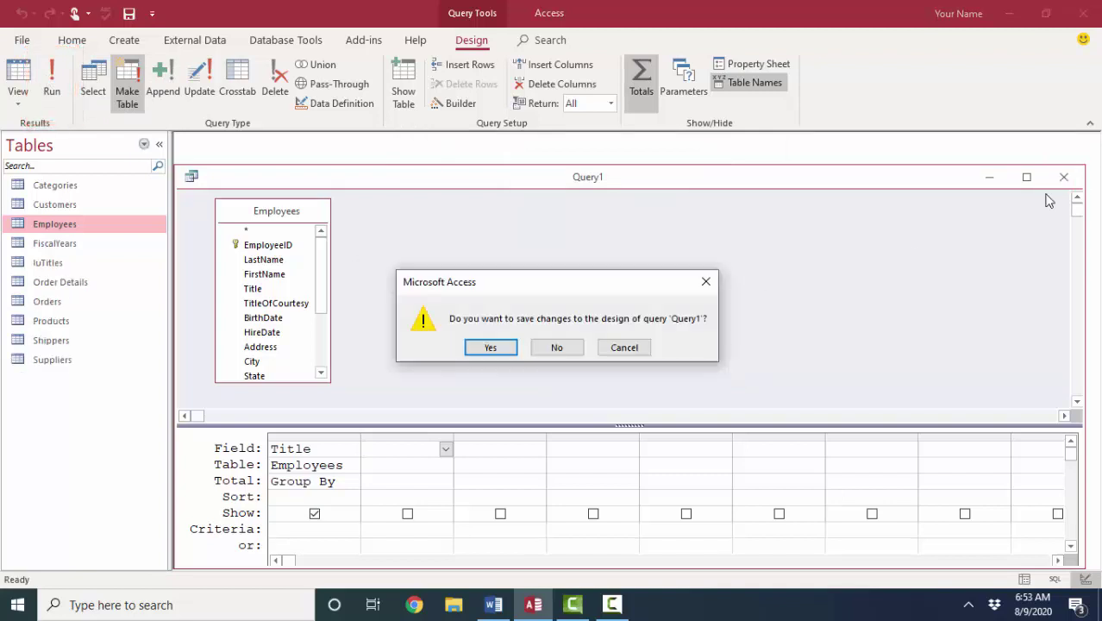
pyautogui.click(556, 347)
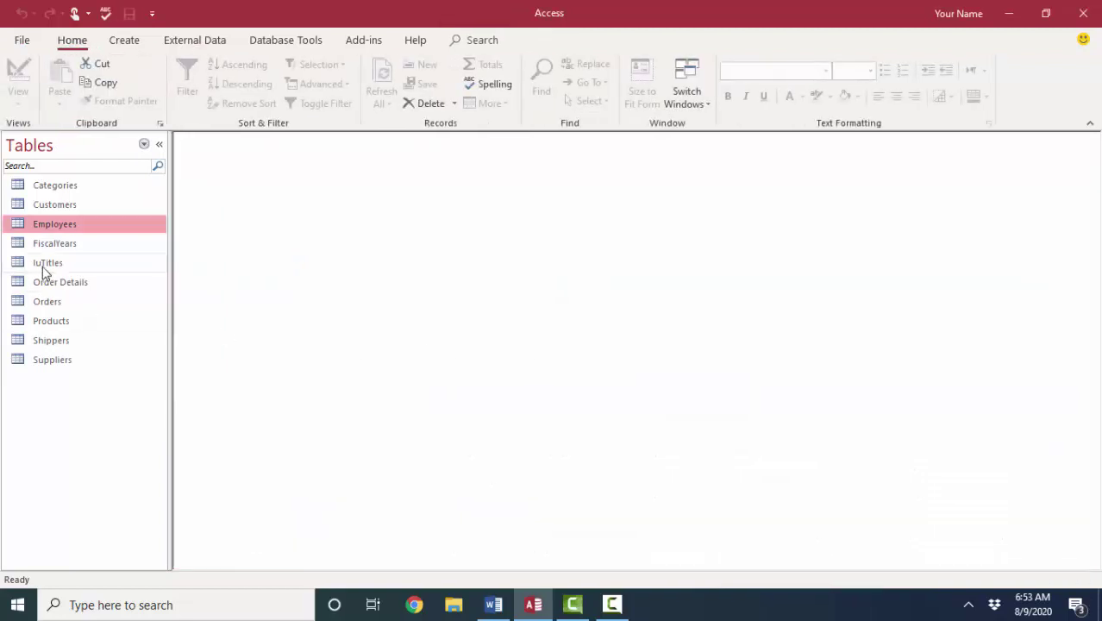
pyautogui.click(45, 267)
pyautogui.doubleClick(43, 270)
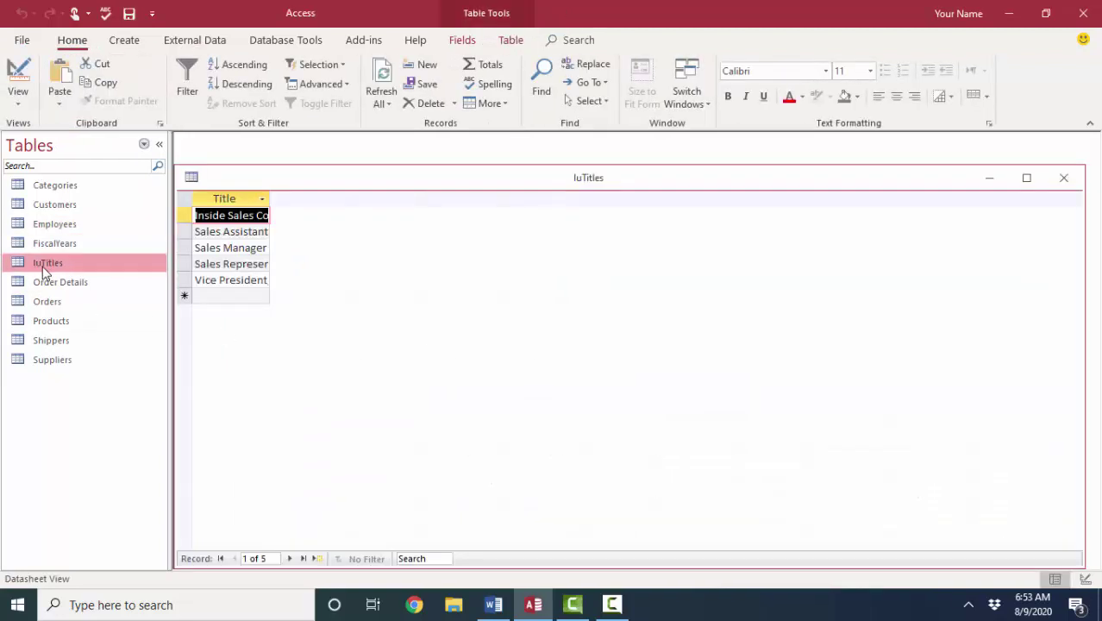
pyautogui.doubleClick(267, 198)
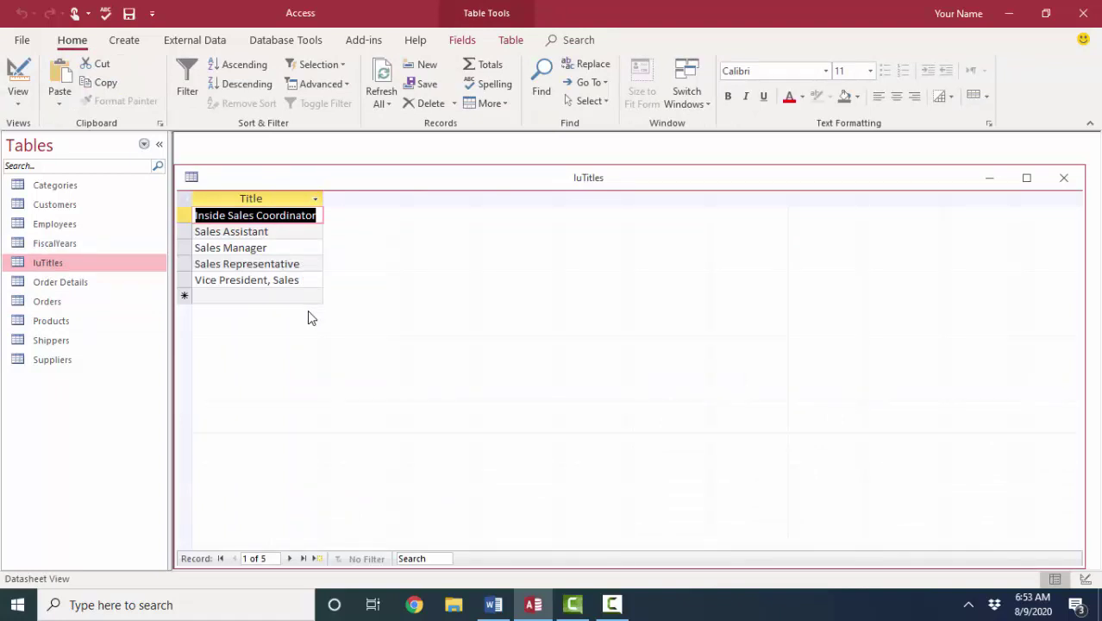
pyautogui.click(1065, 179)
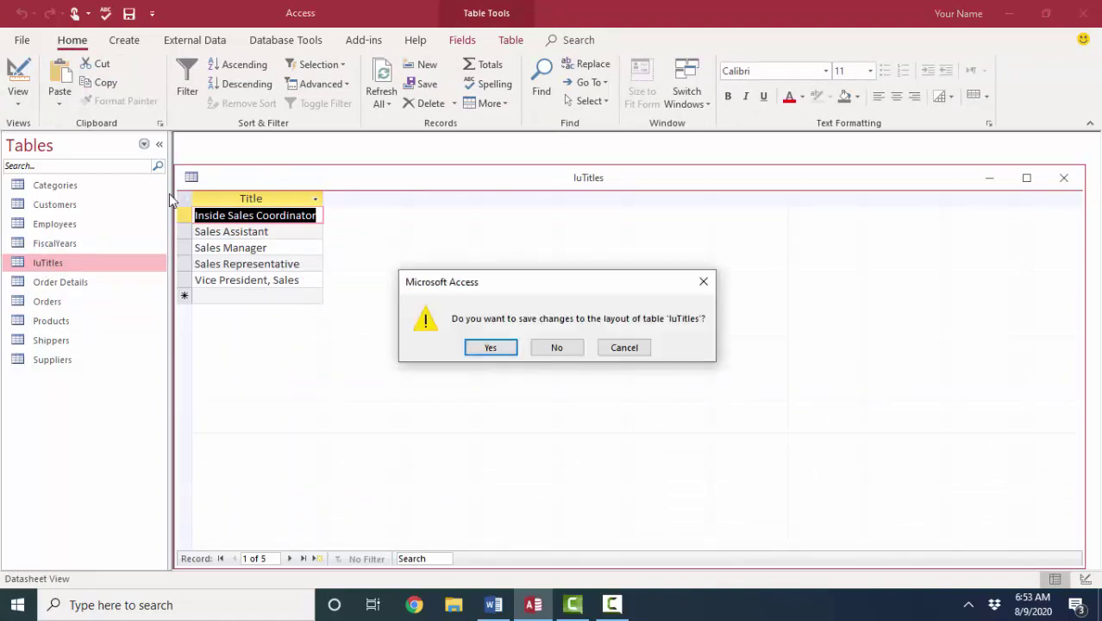
pyautogui.click(490, 348)
pyautogui.doubleClick(76, 228)
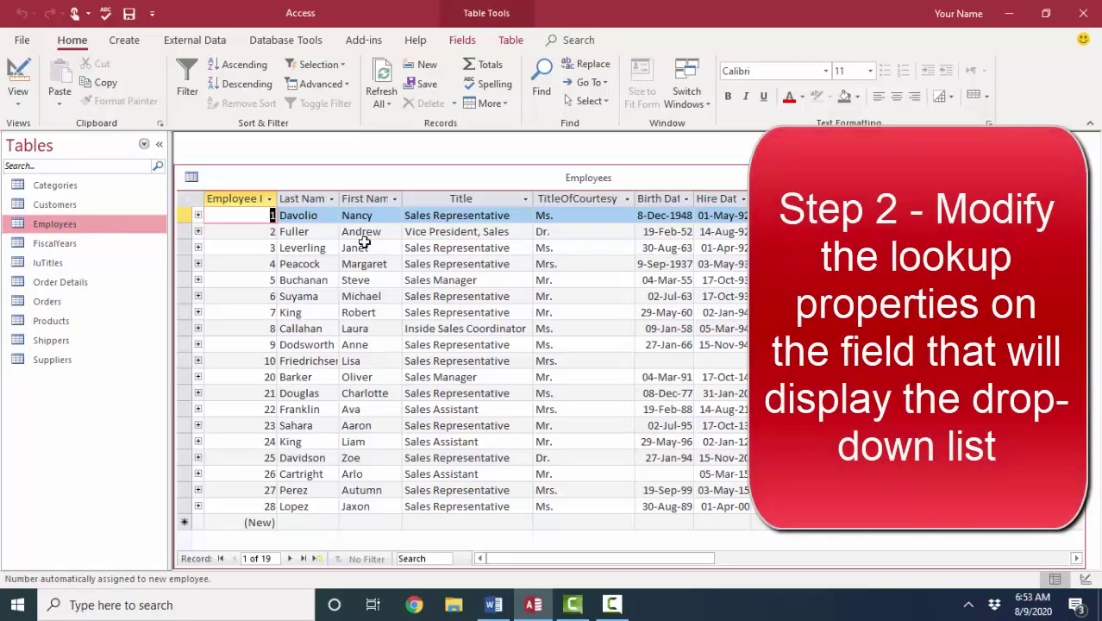
# Step: In Employees design view, set Title's Display Control to Combo Box and inspect Limit To List
pyautogui.click(17, 73)
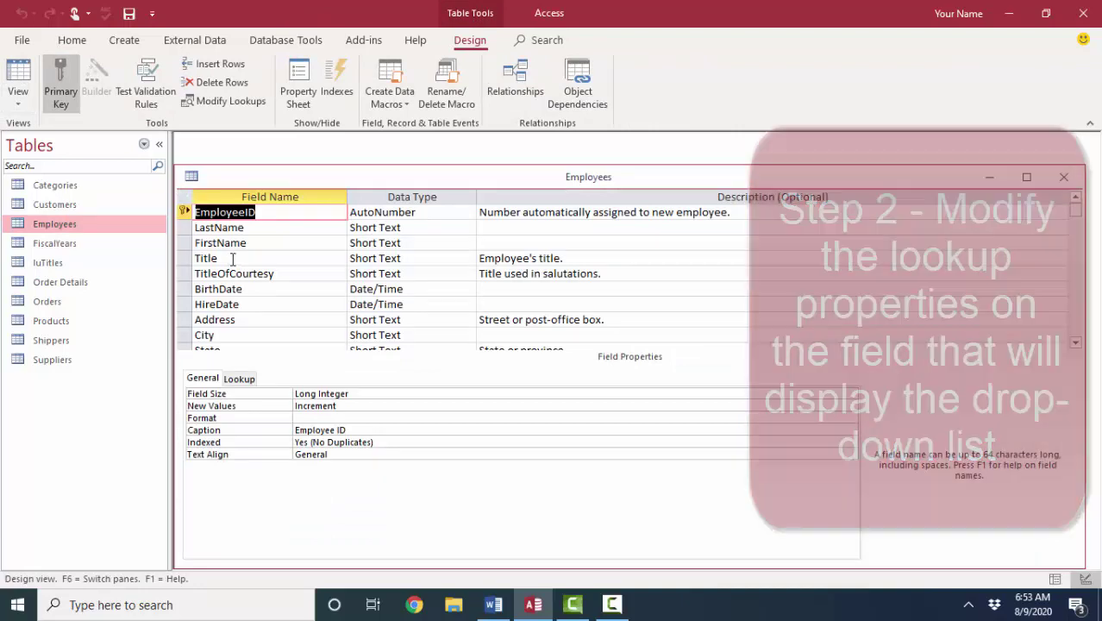
pyautogui.click(232, 259)
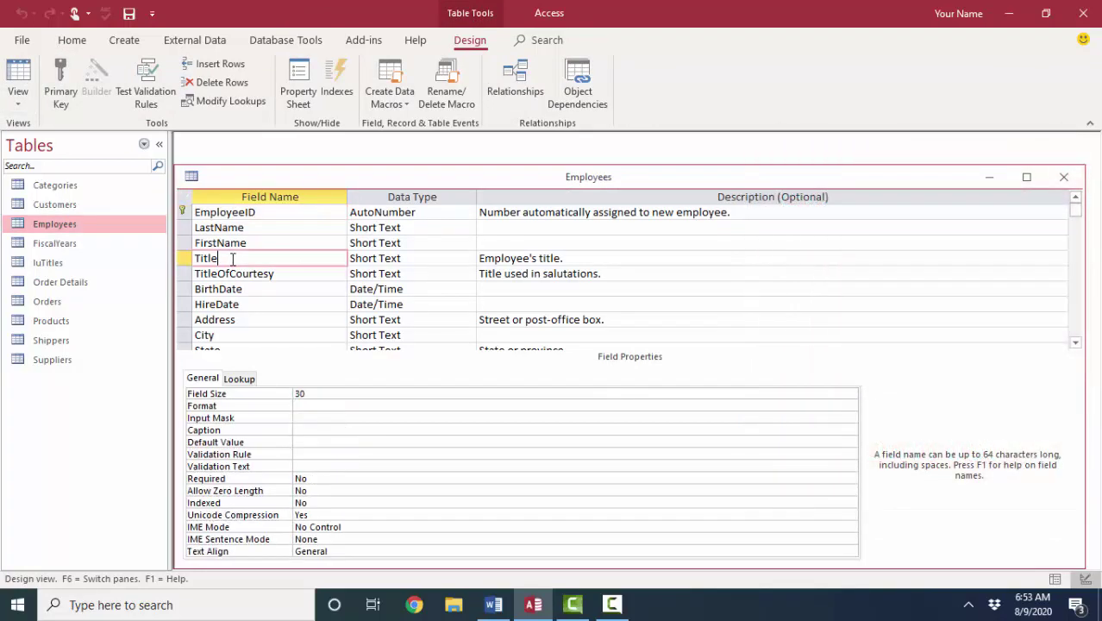
pyautogui.click(468, 258)
pyautogui.click(430, 460)
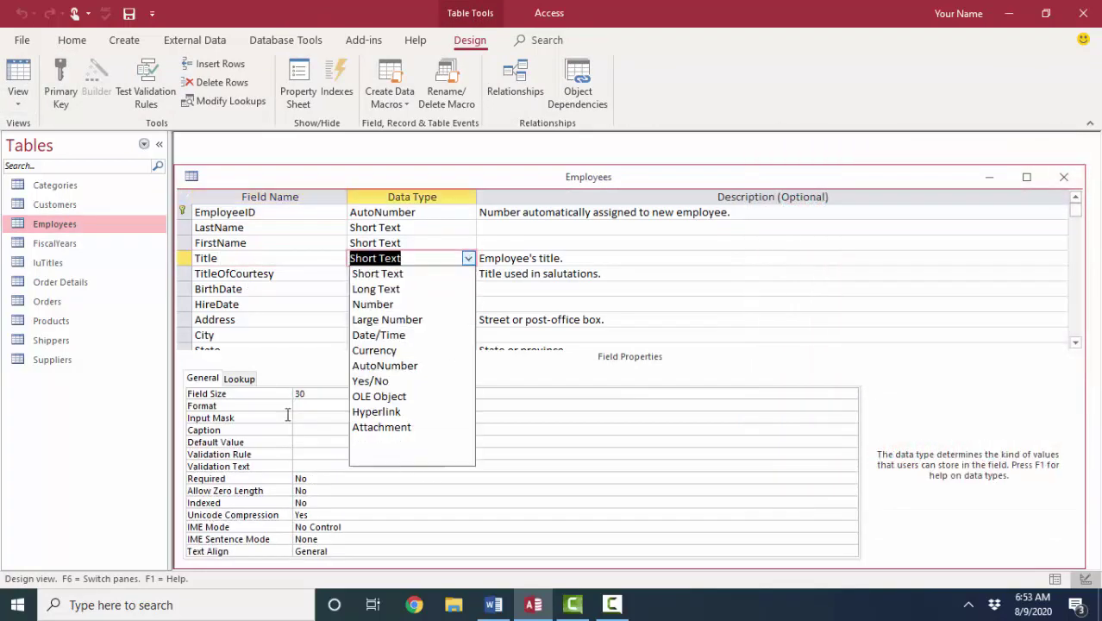
pyautogui.click(237, 377)
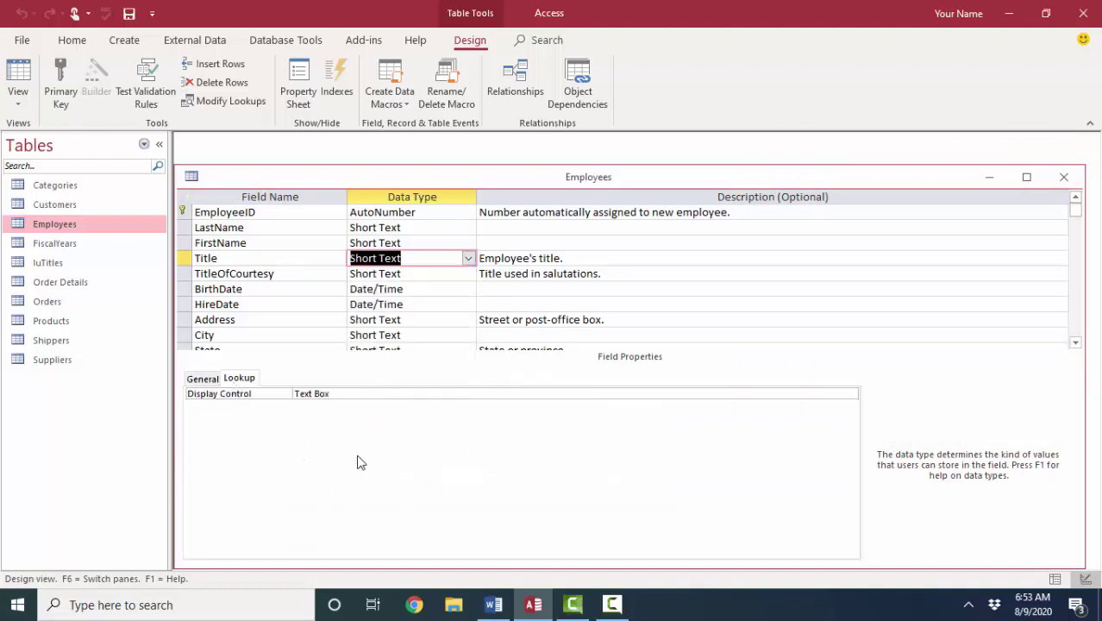
pyautogui.click(468, 258)
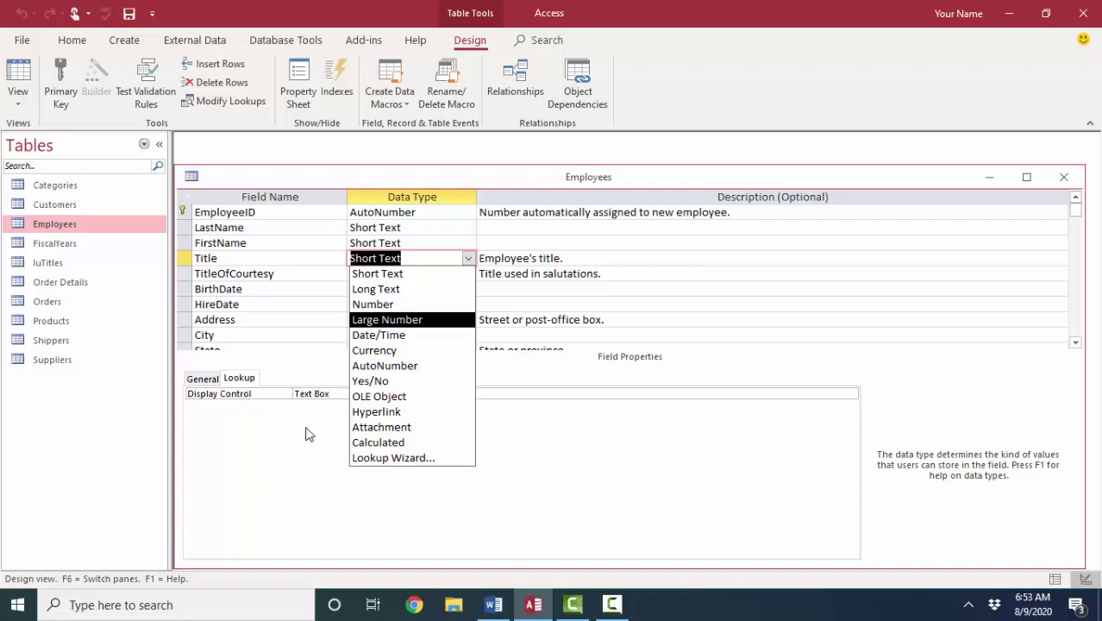
pyautogui.click(336, 394)
pyautogui.click(850, 394)
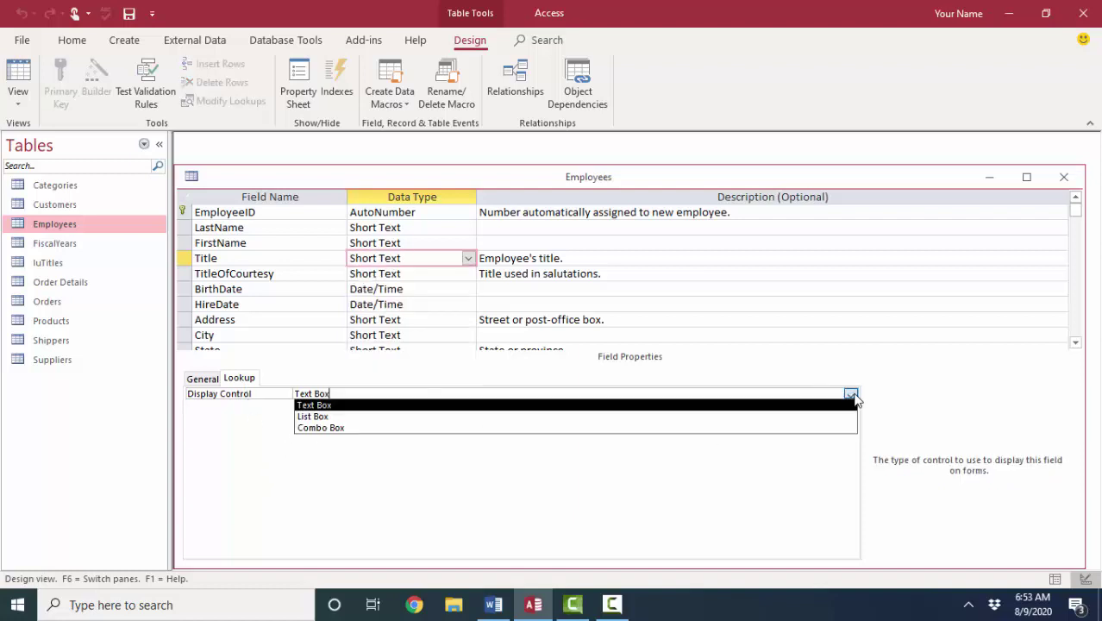
pyautogui.click(784, 429)
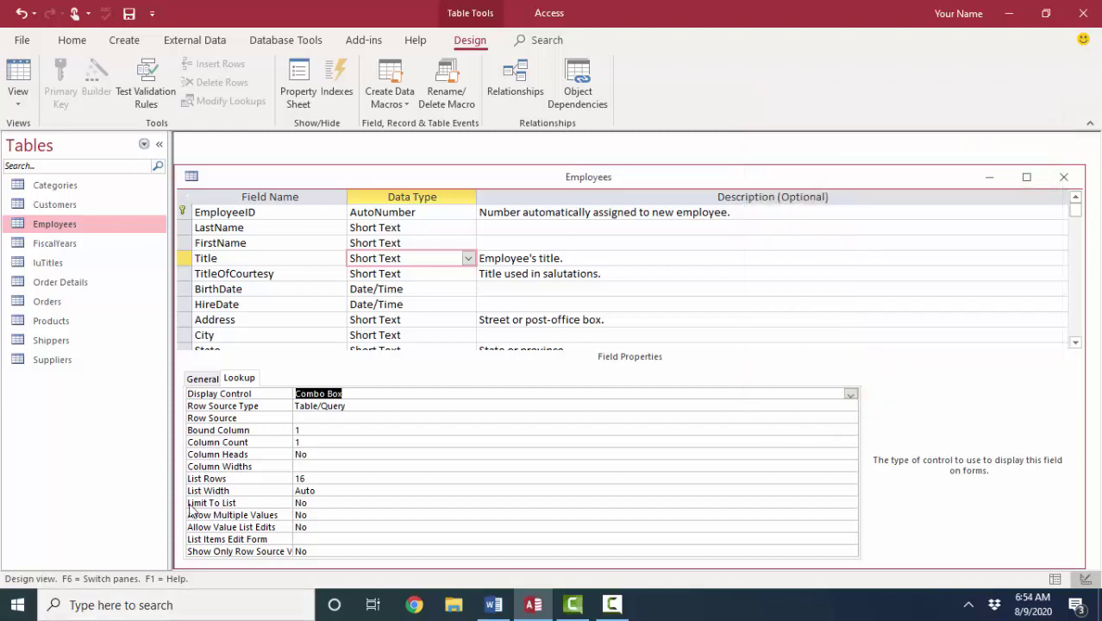
pyautogui.click(251, 503)
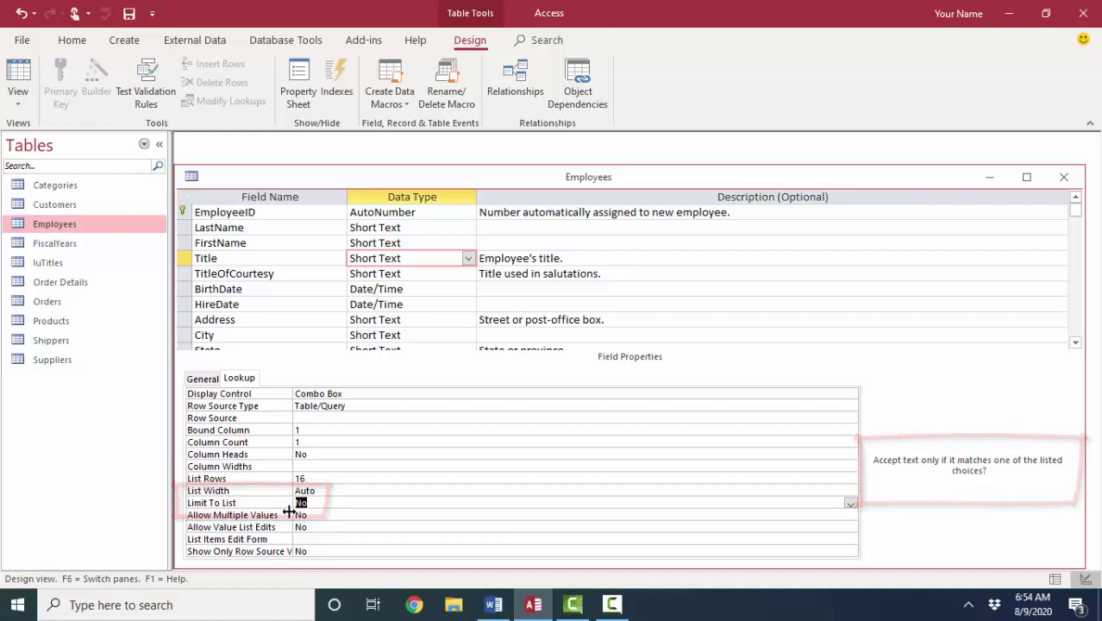
pyautogui.click(361, 393)
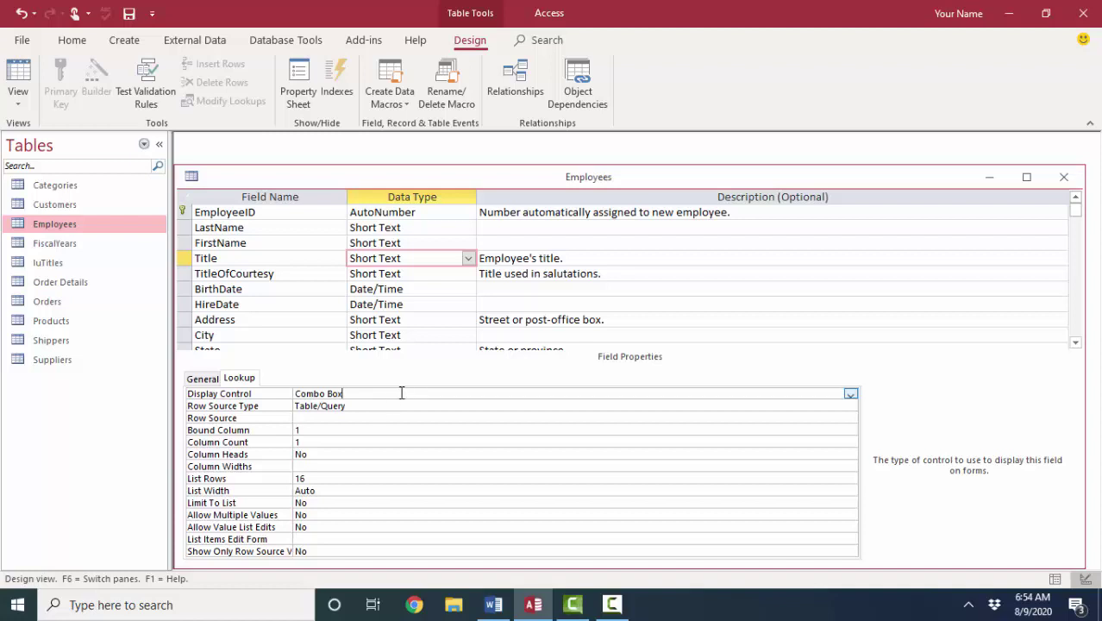
# Step: Start the Lookup Wizard on Title, choosing to get values from the luTitles table
pyautogui.click(468, 258)
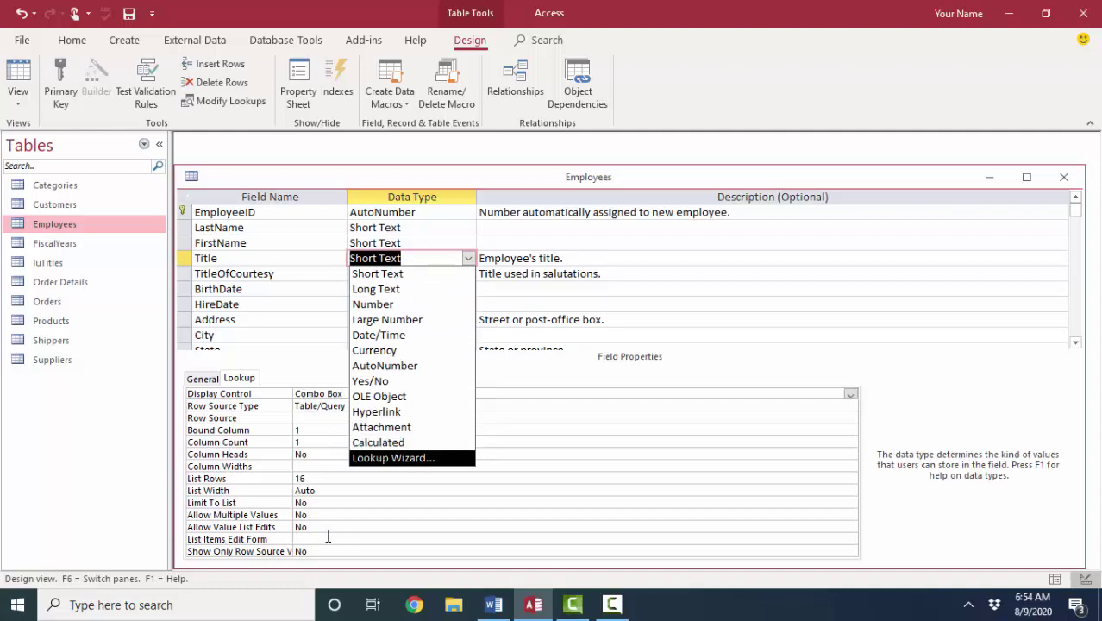
pyautogui.click(406, 458)
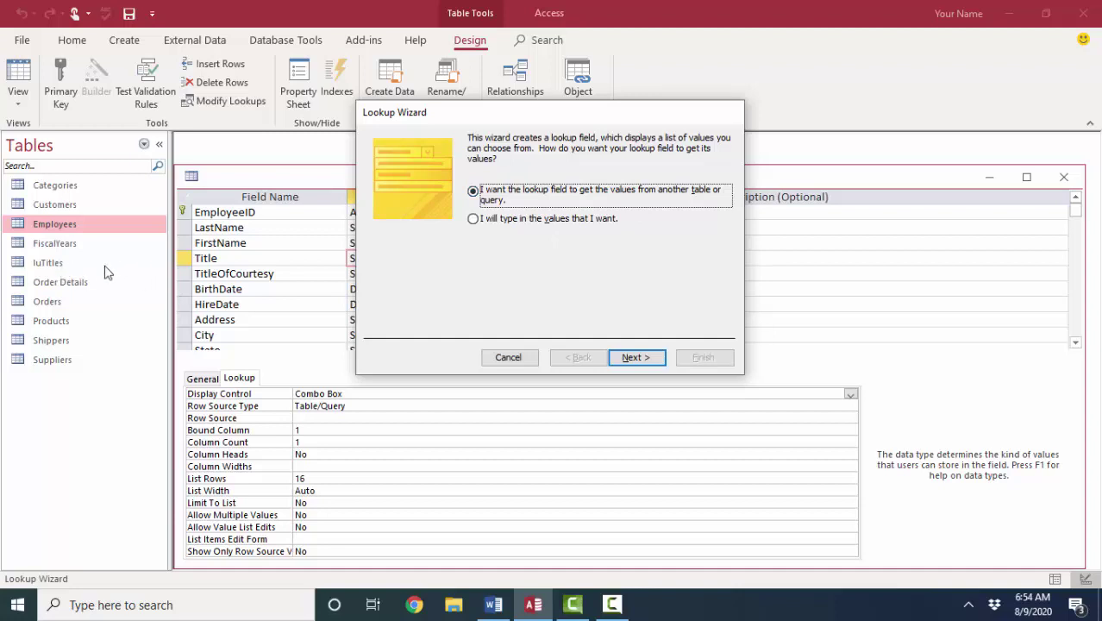
pyautogui.click(574, 226)
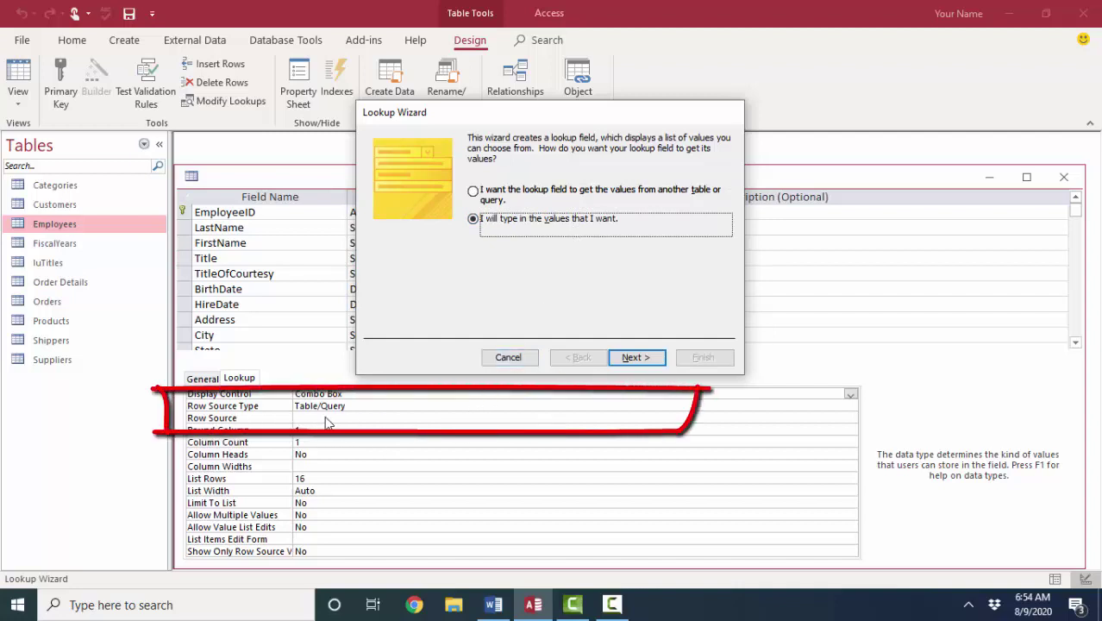
pyautogui.click(508, 199)
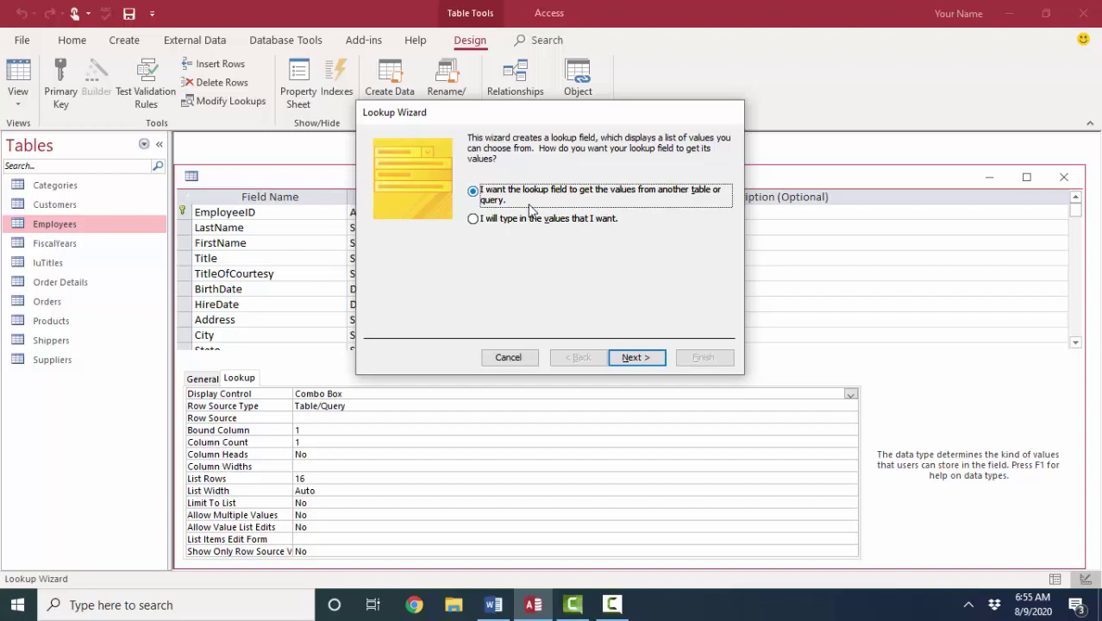
pyautogui.click(657, 364)
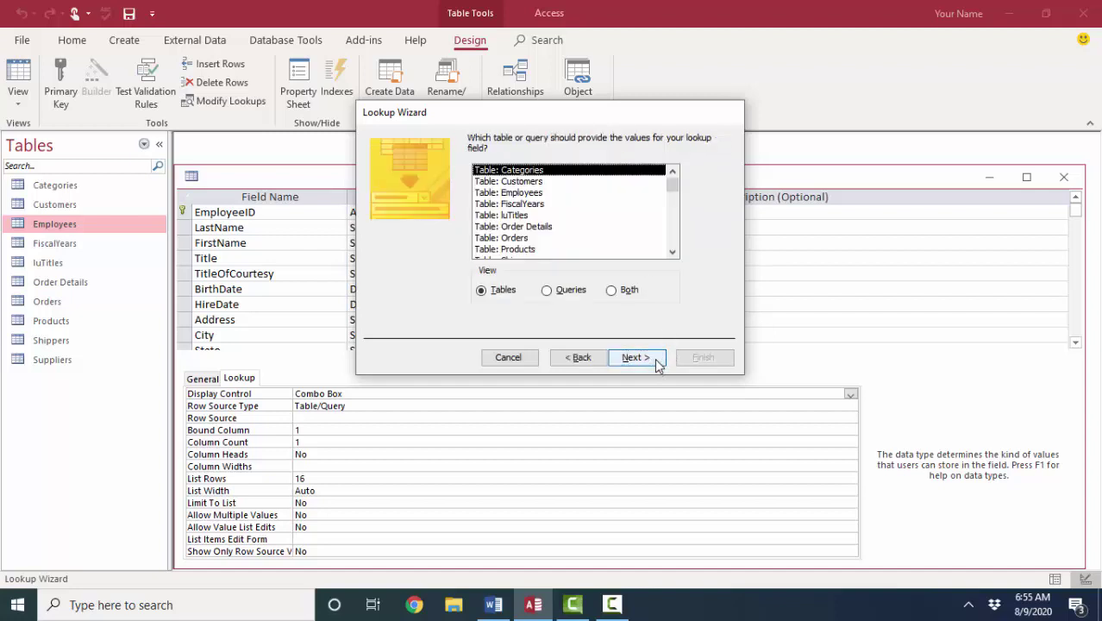
pyautogui.click(521, 217)
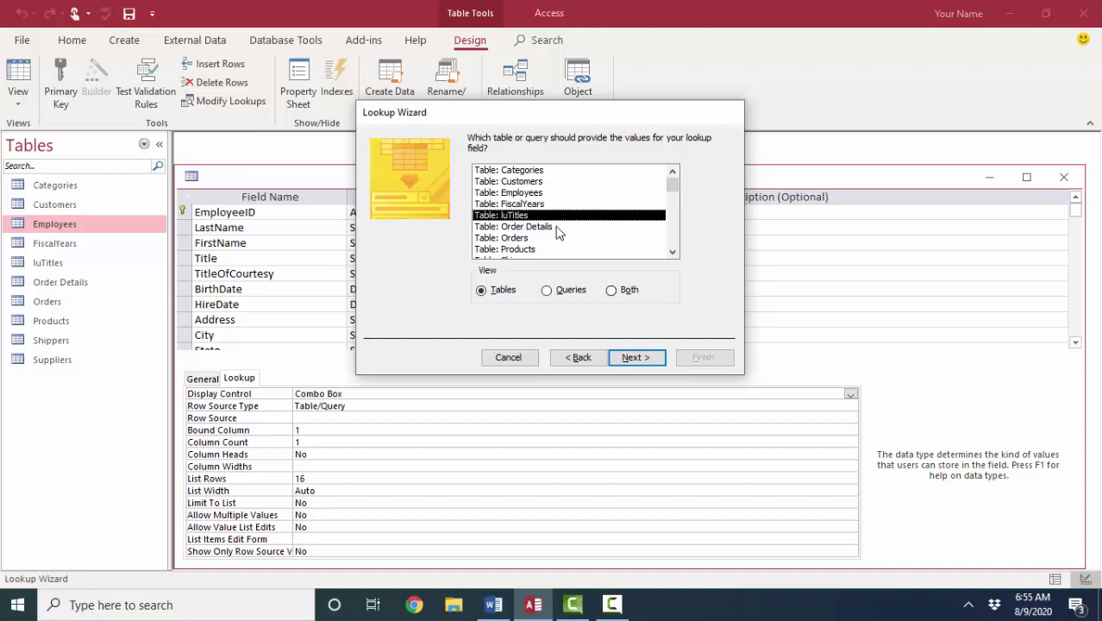
pyautogui.click(651, 362)
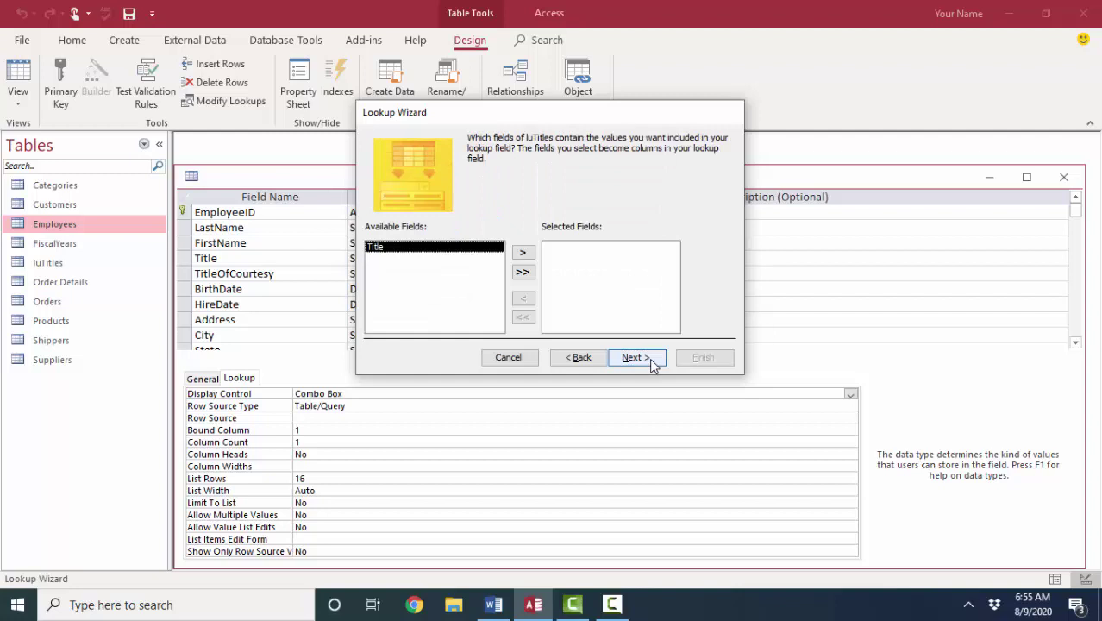
# Step: Add the Title field, sort it ascending by Title, best-fit the column, finish and save
pyautogui.click(522, 253)
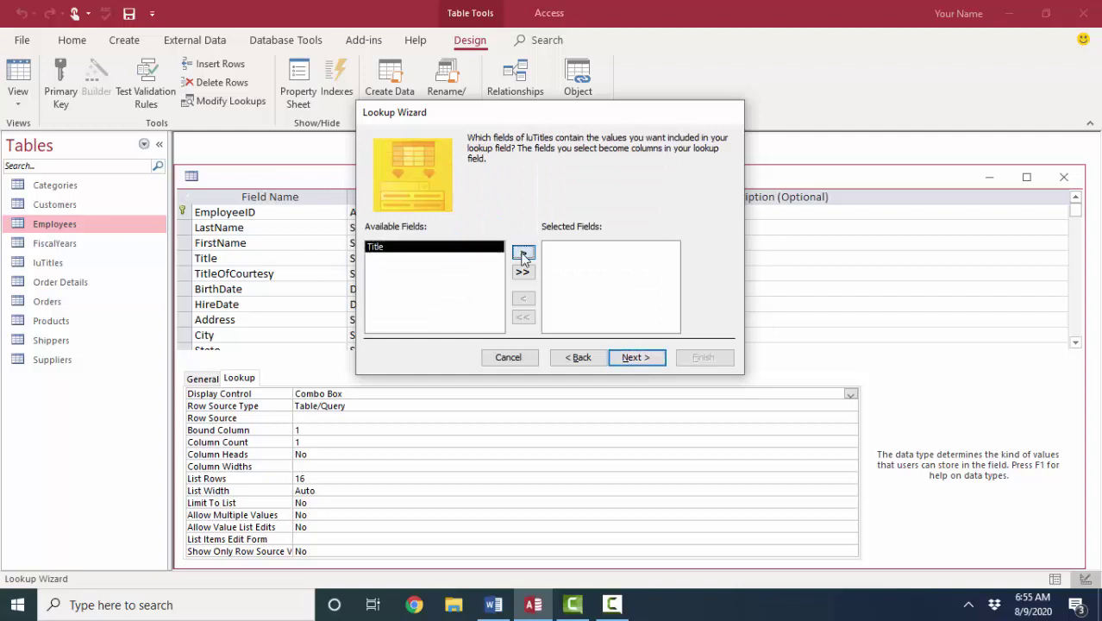
pyautogui.click(645, 361)
pyautogui.click(498, 191)
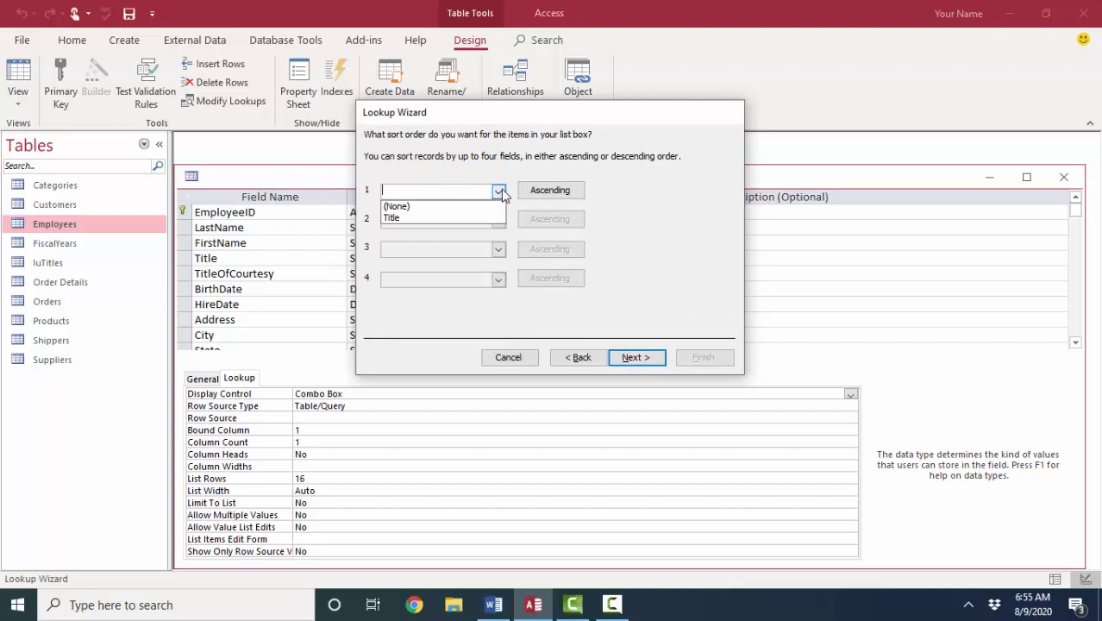
pyautogui.click(479, 217)
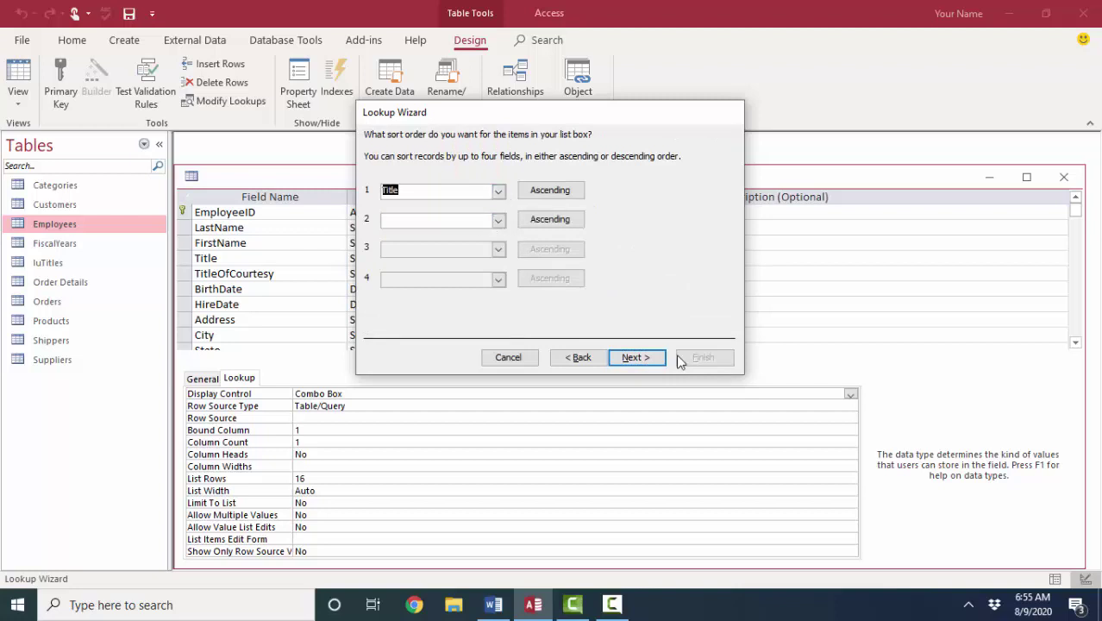
pyautogui.click(635, 356)
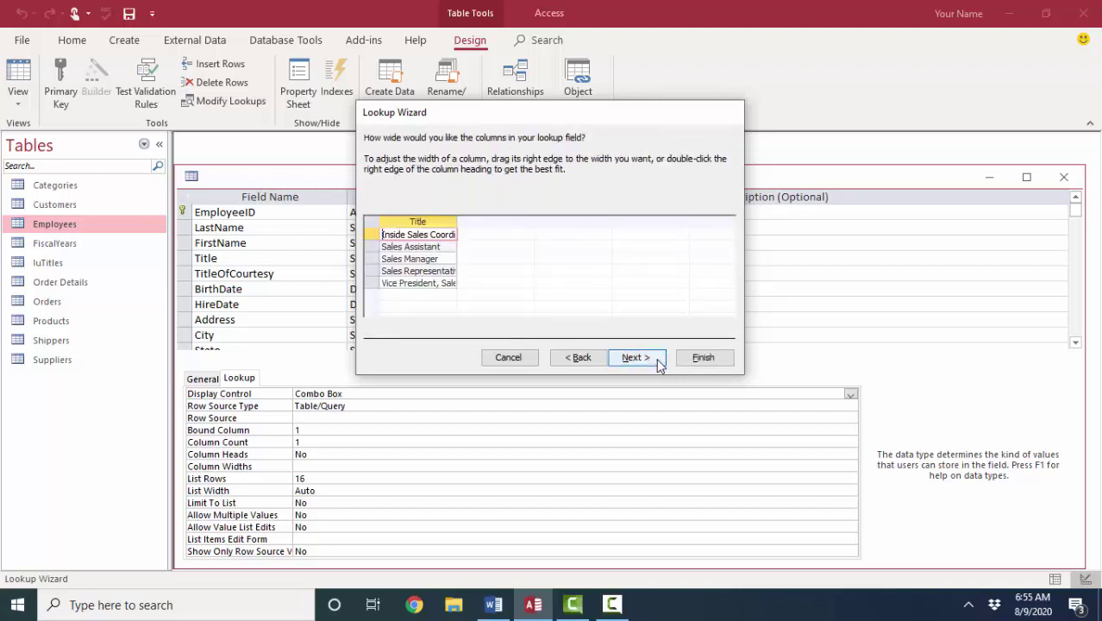
pyautogui.doubleClick(457, 221)
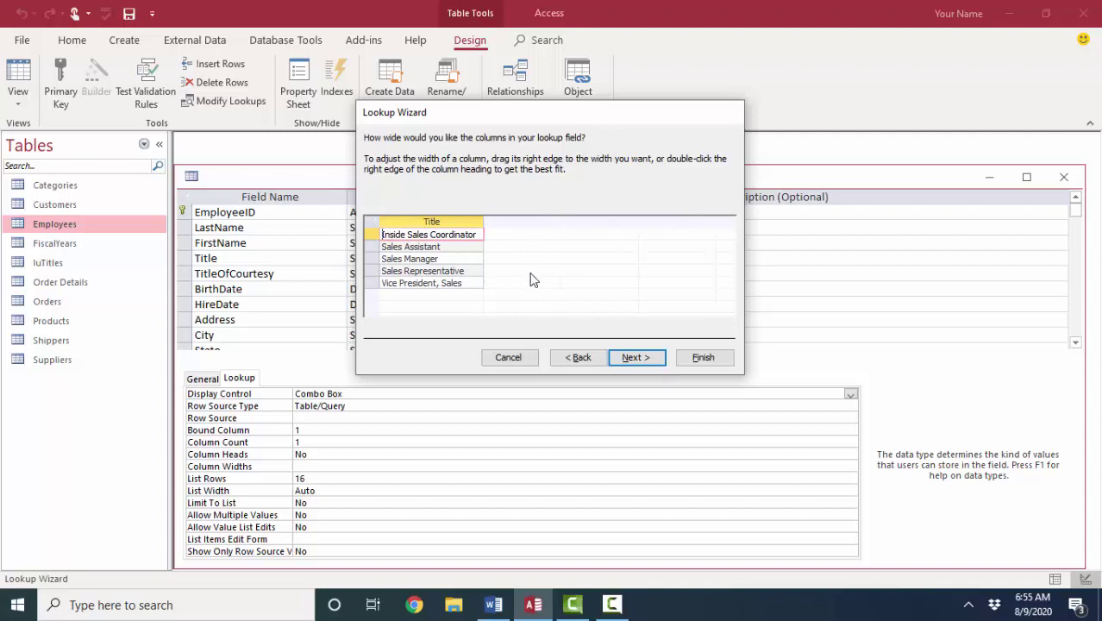
pyautogui.click(652, 359)
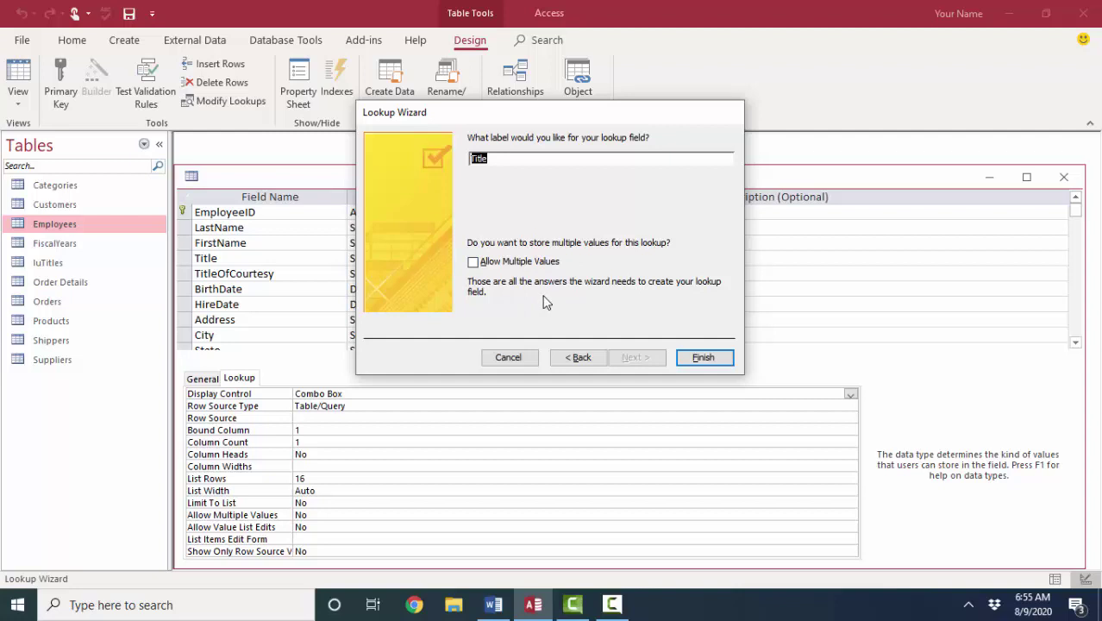
pyautogui.click(718, 364)
pyautogui.press('Return')
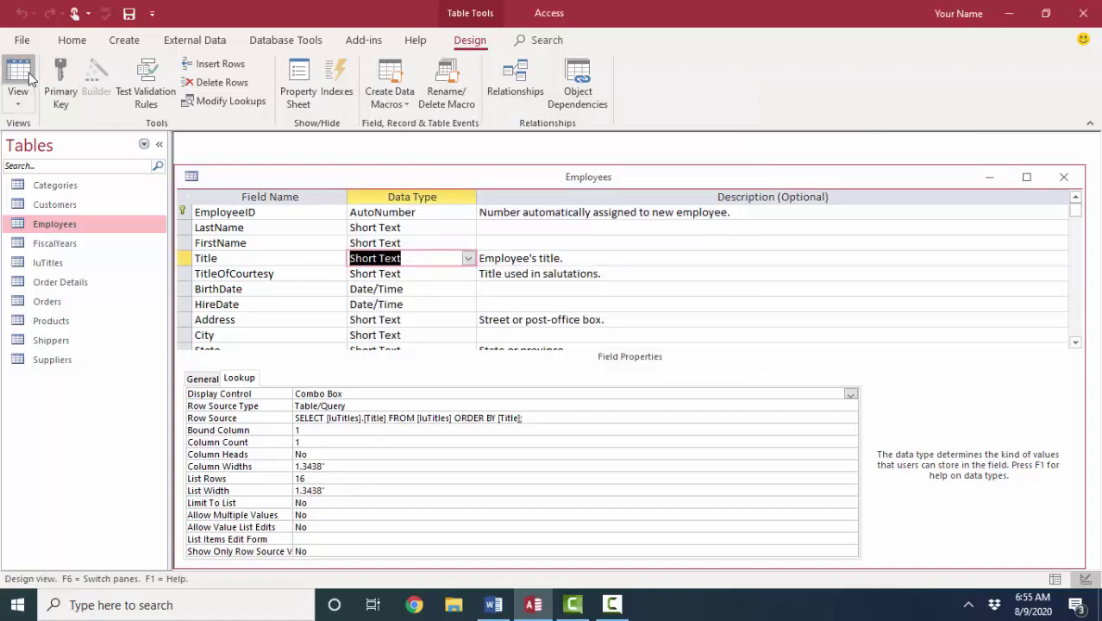
pyautogui.click(29, 76)
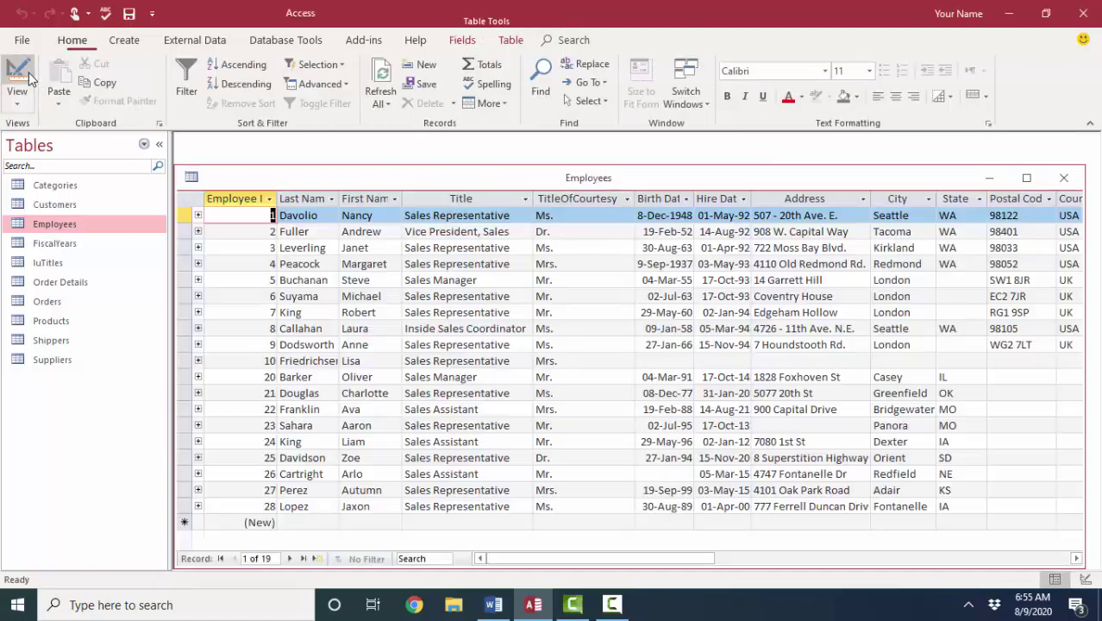
pyautogui.click(526, 217)
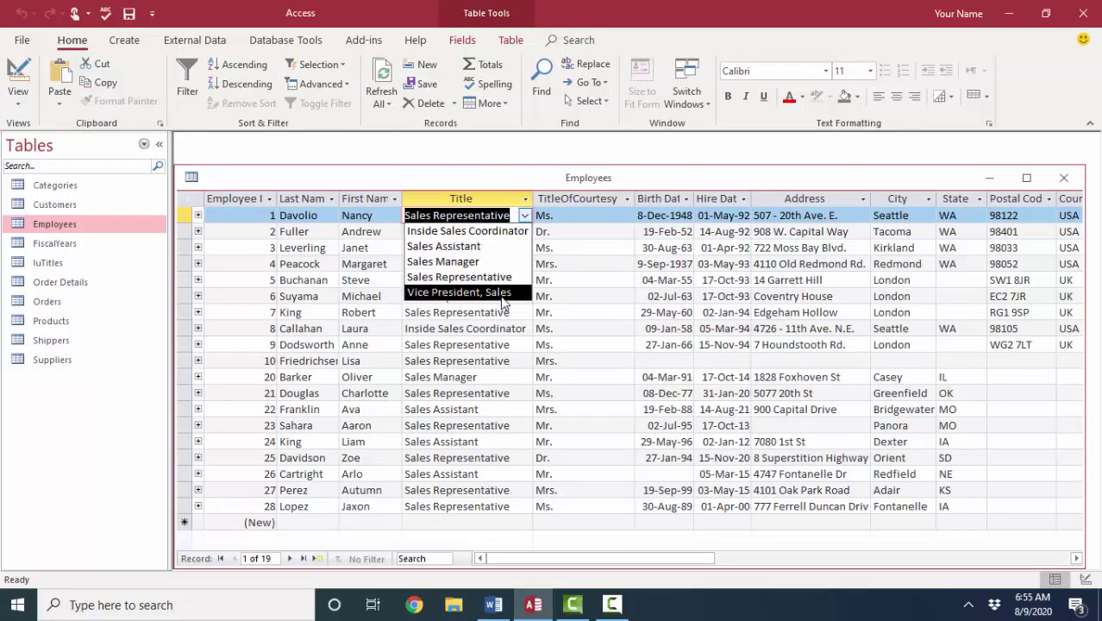
pyautogui.click(507, 523)
pyautogui.click(524, 523)
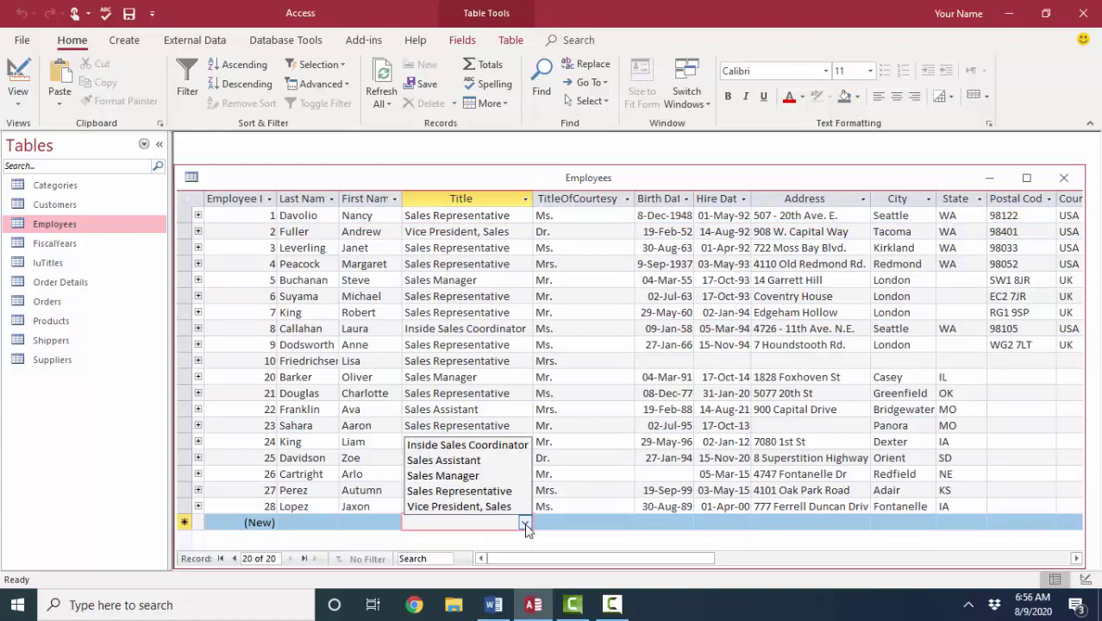
pyautogui.click(316, 523)
pyautogui.write('Smith')
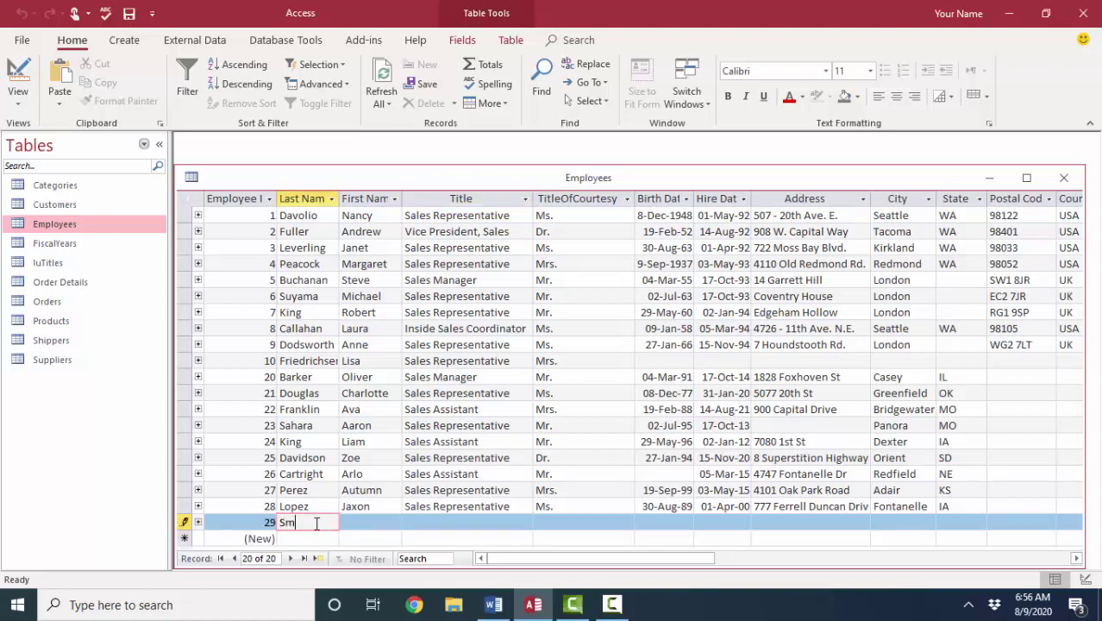
pyautogui.press('Tab')
pyautogui.write('John')
pyautogui.press('Tab')
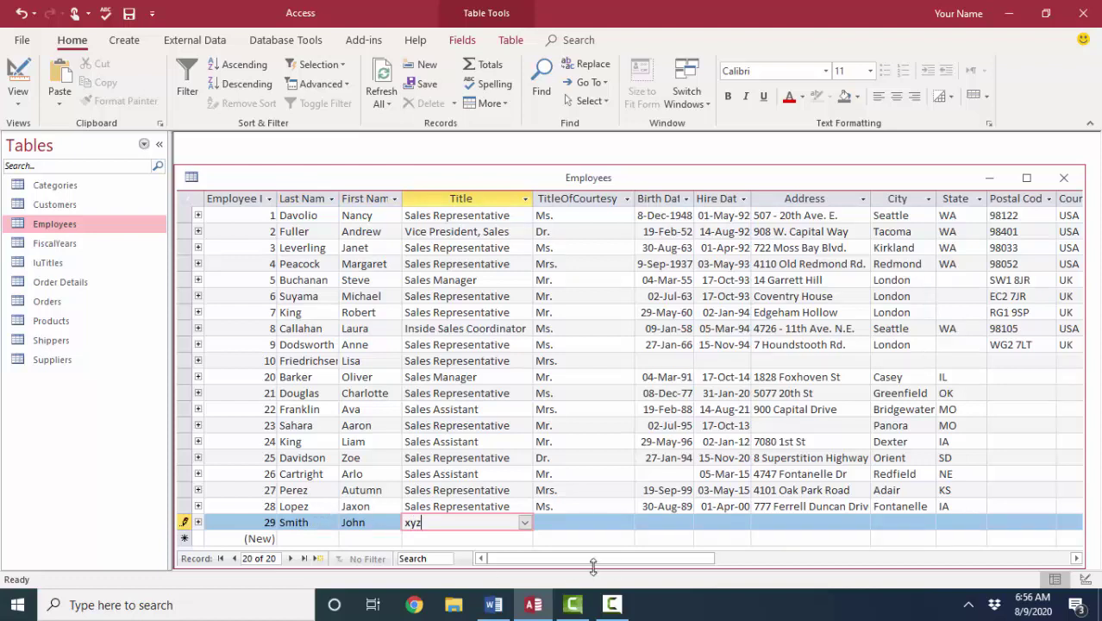
pyautogui.click(487, 505)
pyautogui.click(511, 523)
pyautogui.click(186, 521)
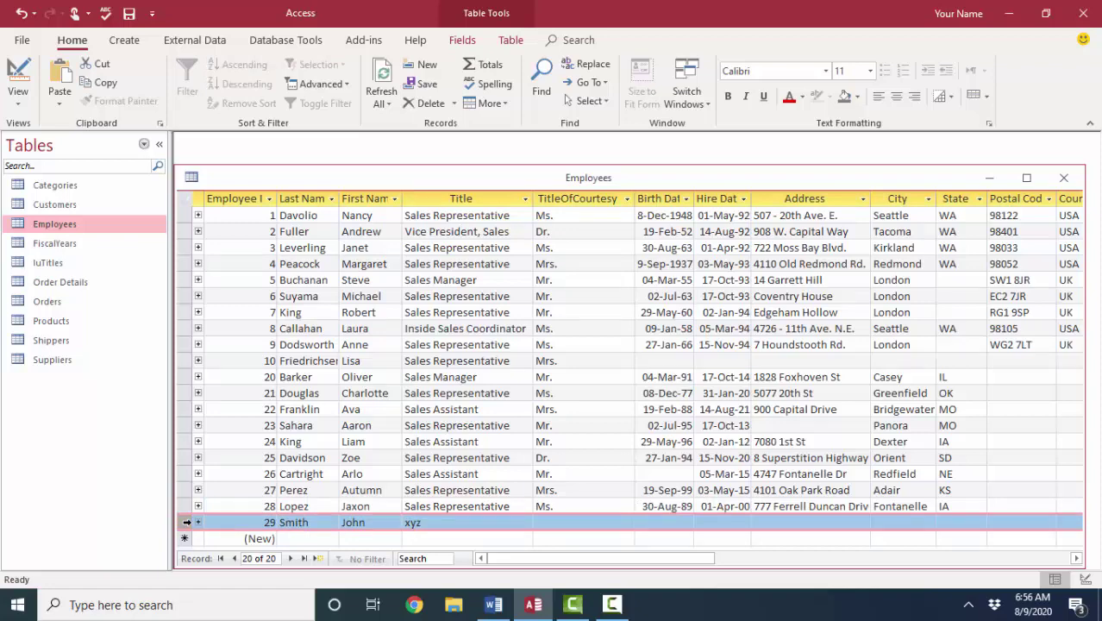
pyautogui.press('Delete')
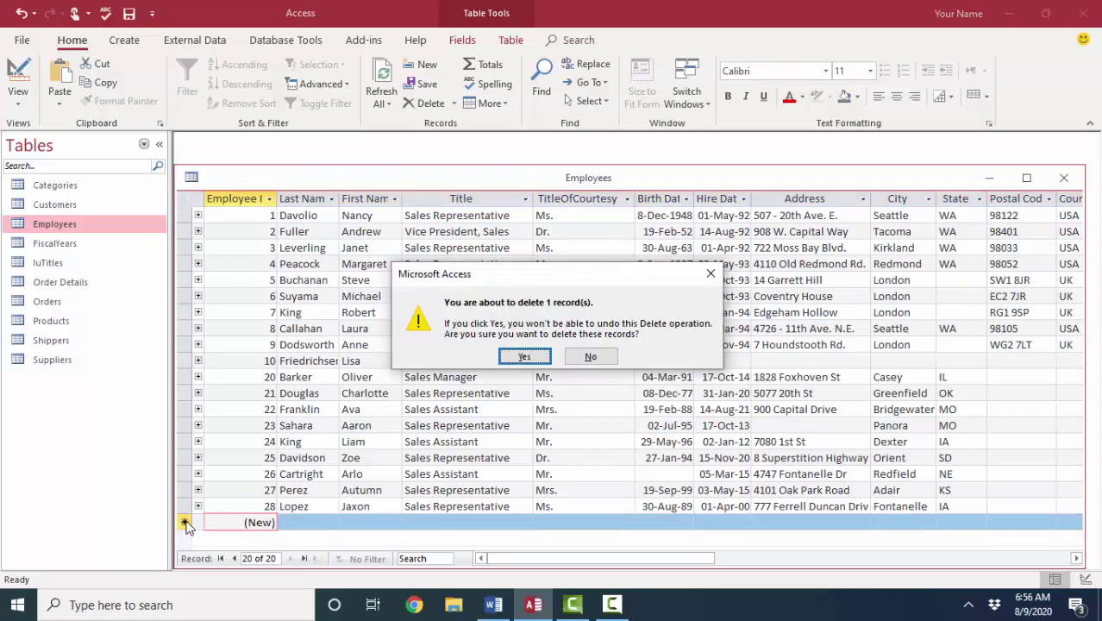
pyautogui.click(522, 356)
# Step: Set Title's Limit To List to Yes, save the design, and return to Datasheet view
pyautogui.click(17, 72)
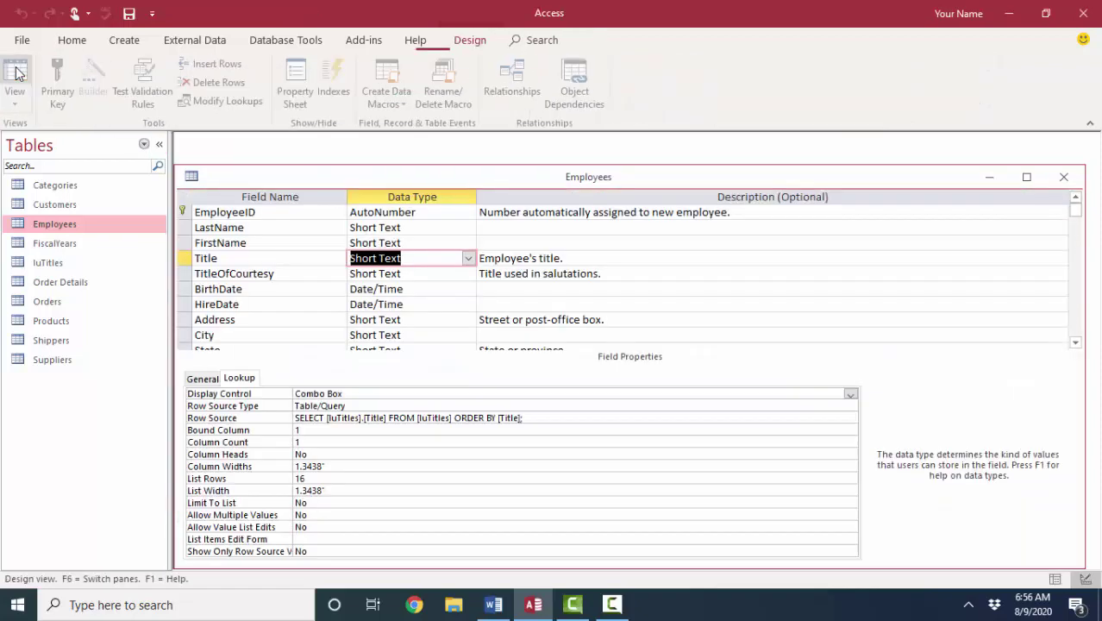
pyautogui.click(247, 256)
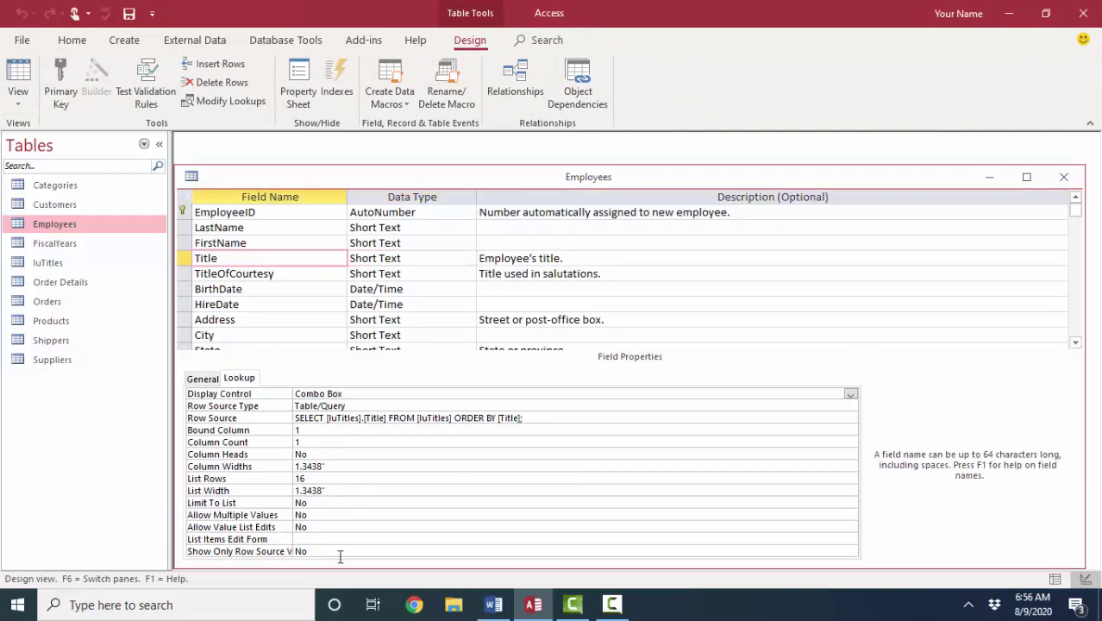
pyautogui.click(347, 405)
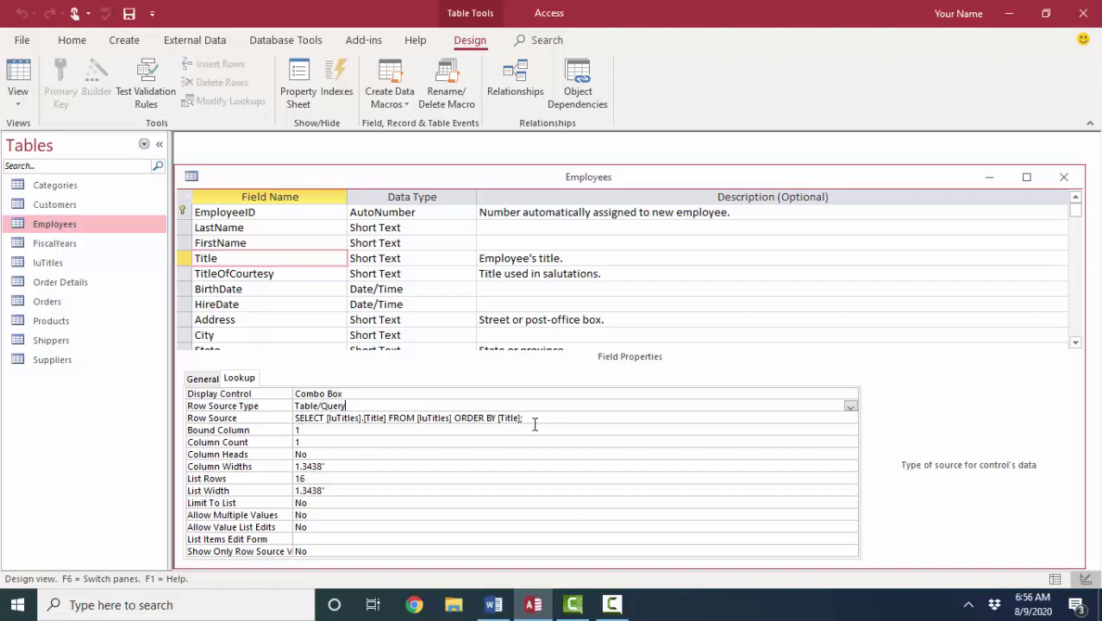
pyautogui.click(376, 417)
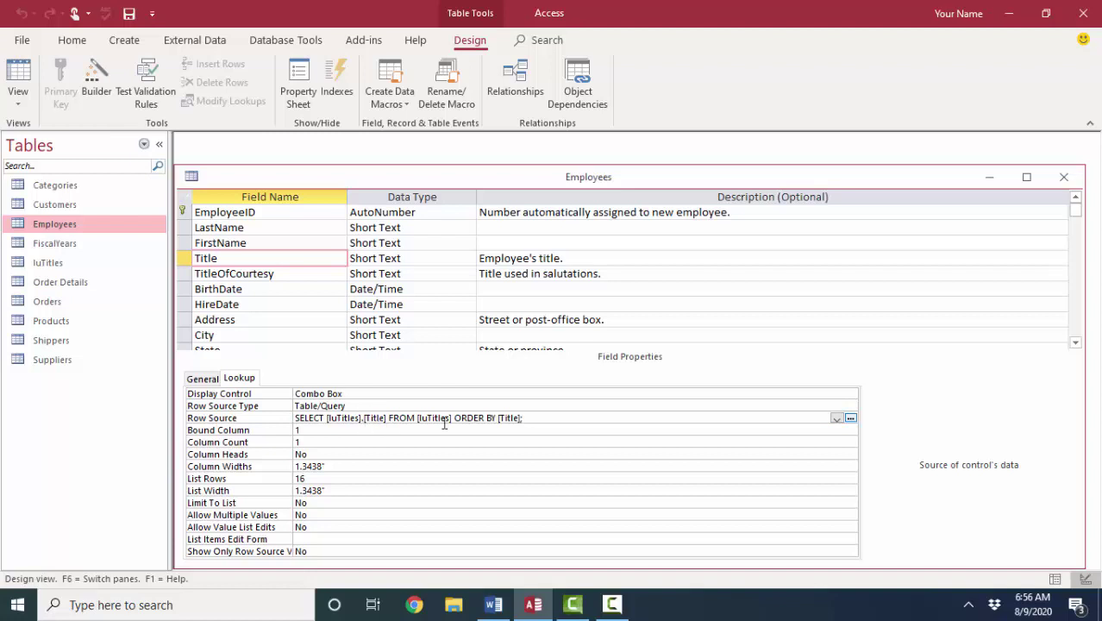
pyautogui.click(512, 419)
pyautogui.moveTo(193, 474)
pyautogui.mouseDown()
pyautogui.moveTo(186, 529)
pyautogui.moveTo(407, 474)
pyautogui.mouseUp()
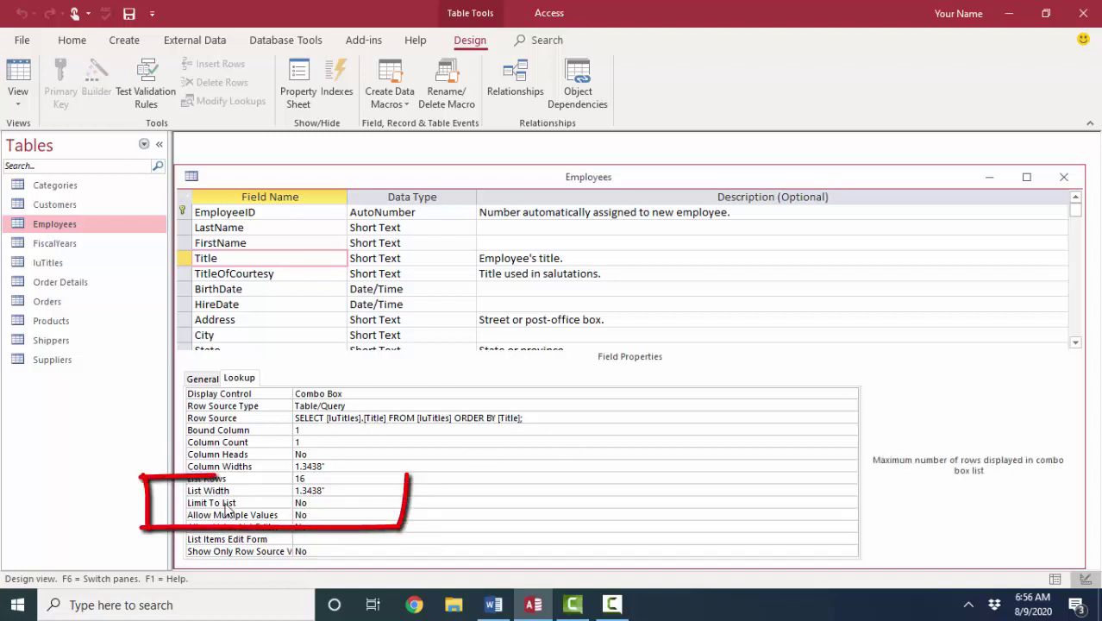
pyautogui.doubleClick(229, 508)
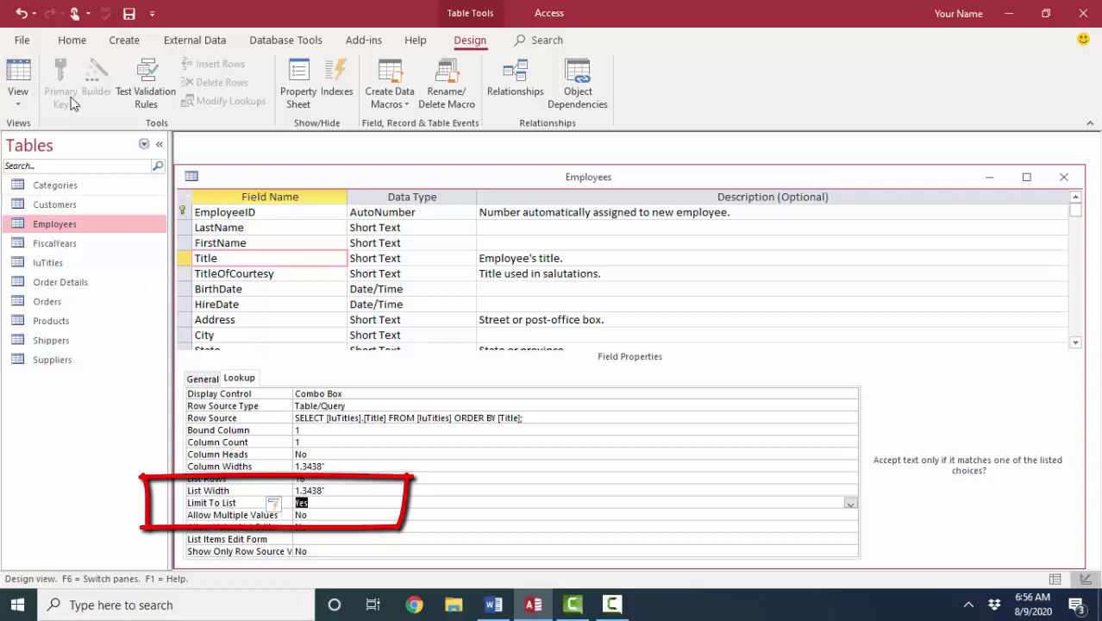
pyautogui.click(14, 74)
pyautogui.click(527, 353)
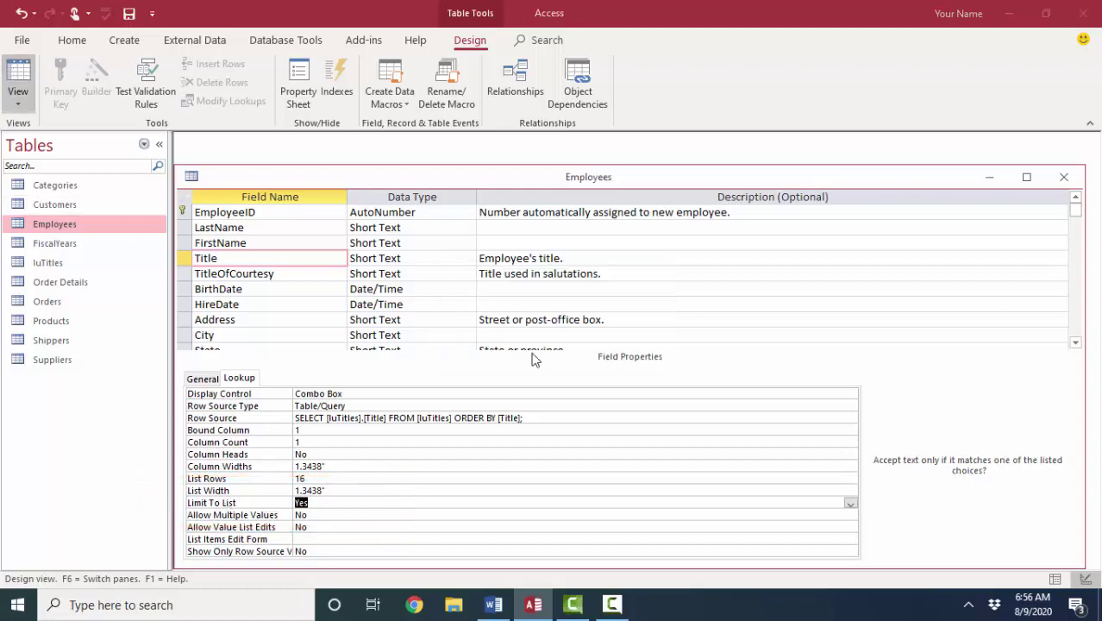
# Step: Enter a test employee with off-list title 'xyz', dismiss the rejection, and undo the record
pyautogui.click(306, 525)
pyautogui.write('Smith')
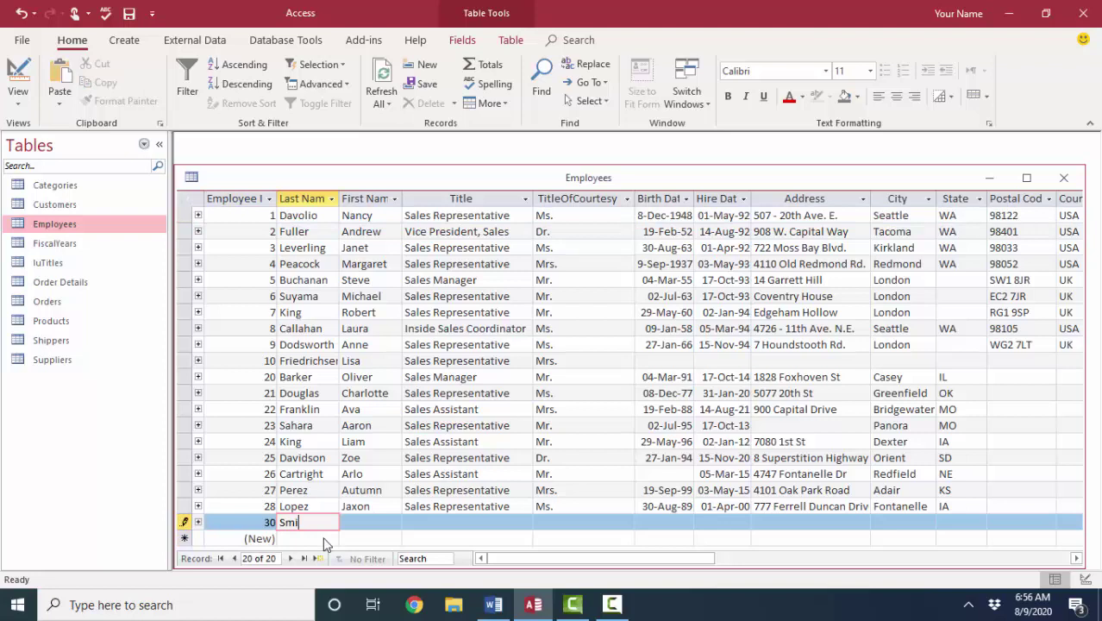
pyautogui.press('Tab')
pyautogui.write('Jan')
pyautogui.press('Tab')
pyautogui.write('xyz')
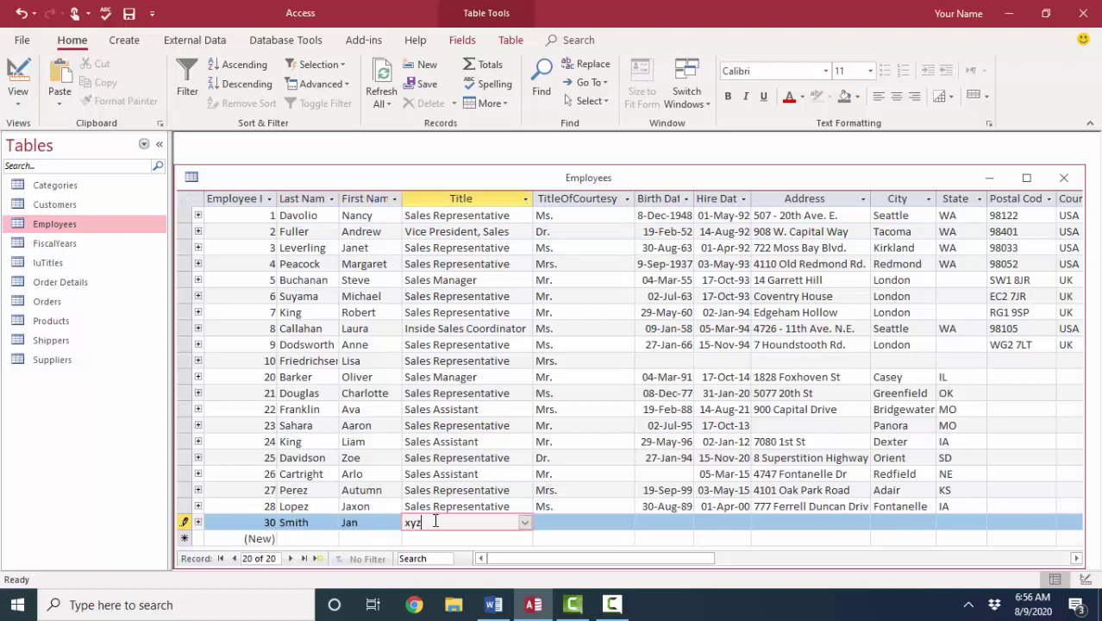
pyautogui.press('Tab')
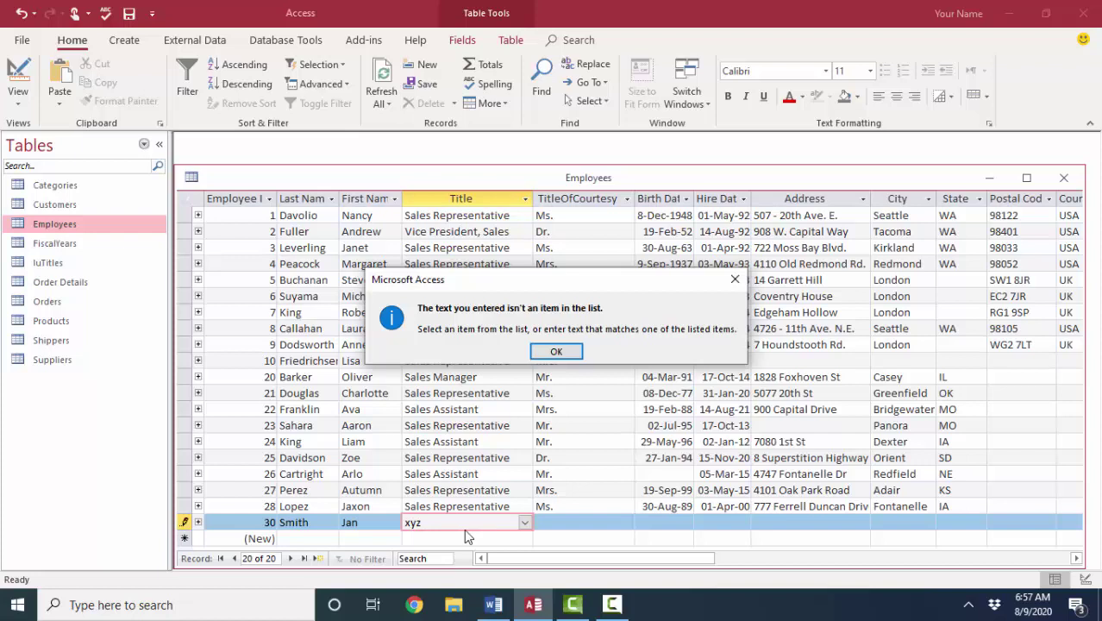
pyautogui.click(558, 353)
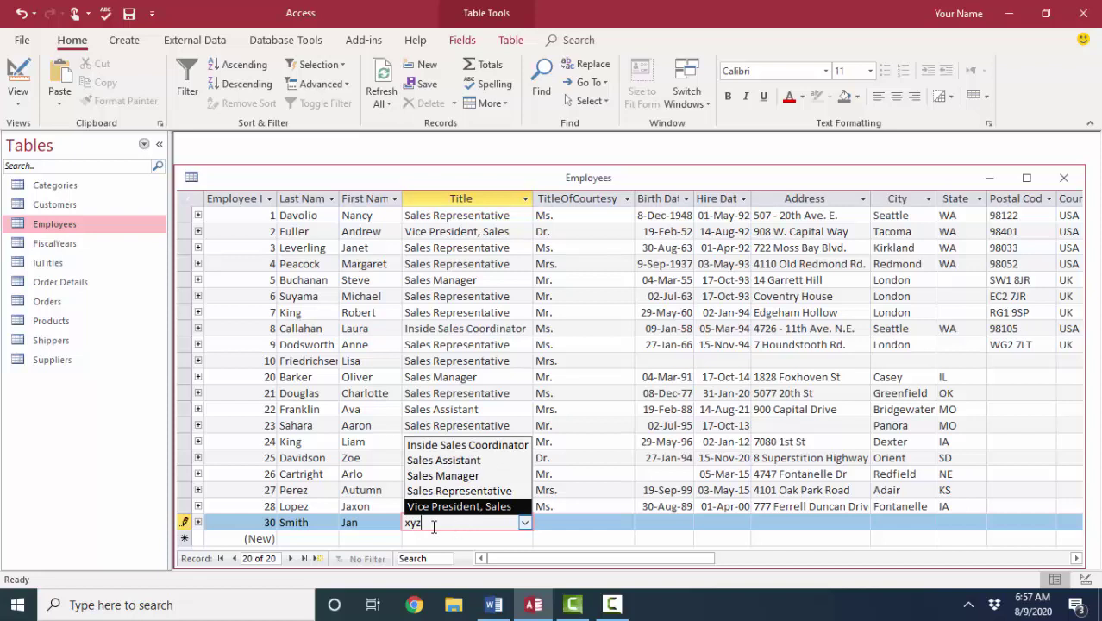
pyautogui.press('Escape')
pyautogui.press('Escape')
pyautogui.press('Escape')
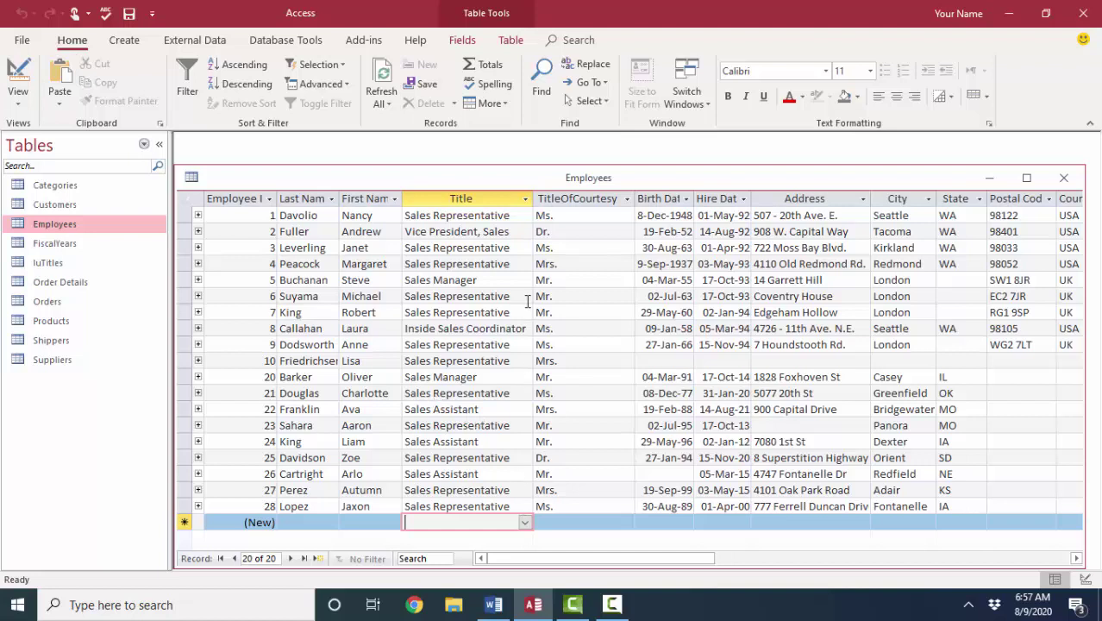
# Step: Add 'Sales Intern' as a new row in luTitles and close the table
pyautogui.doubleClick(55, 266)
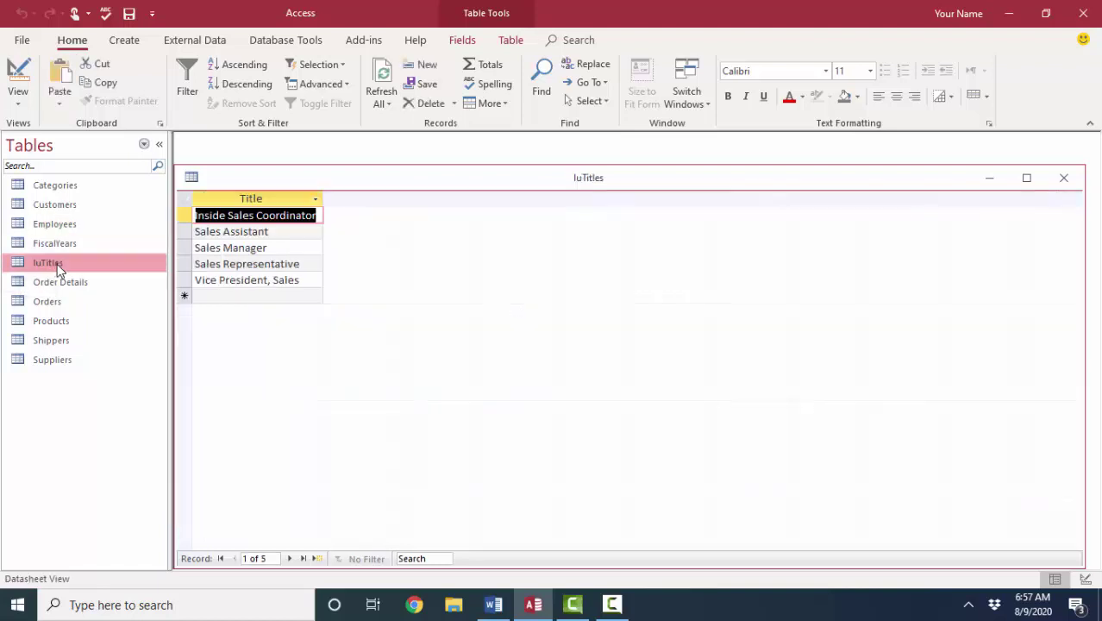
pyautogui.click(268, 294)
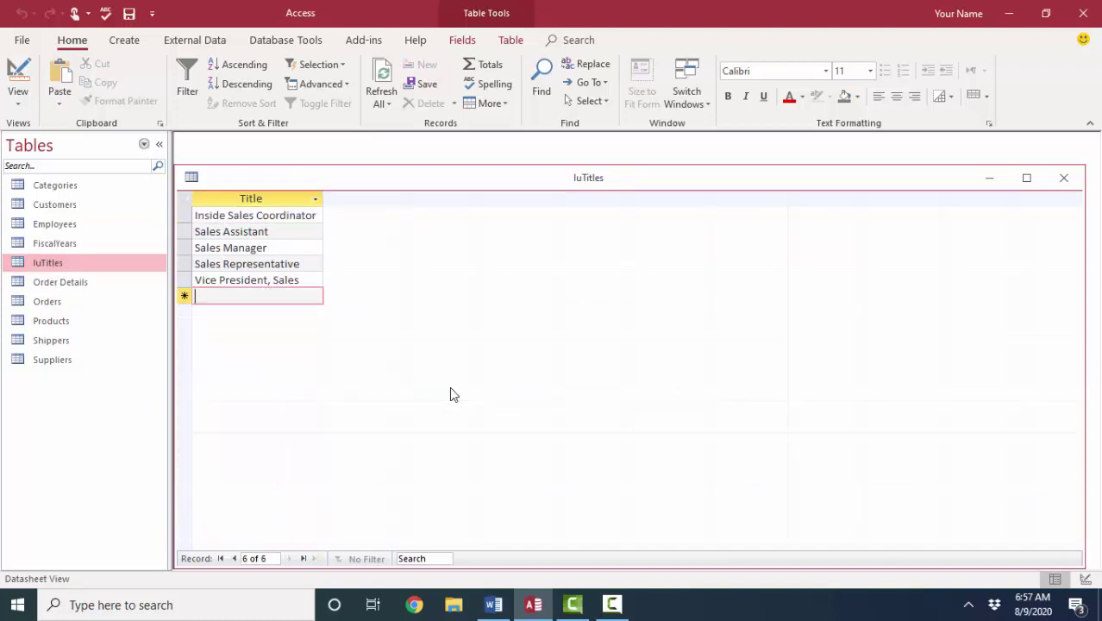
pyautogui.write('Sales Intern')
pyautogui.hotkey('ctrl', 'w')
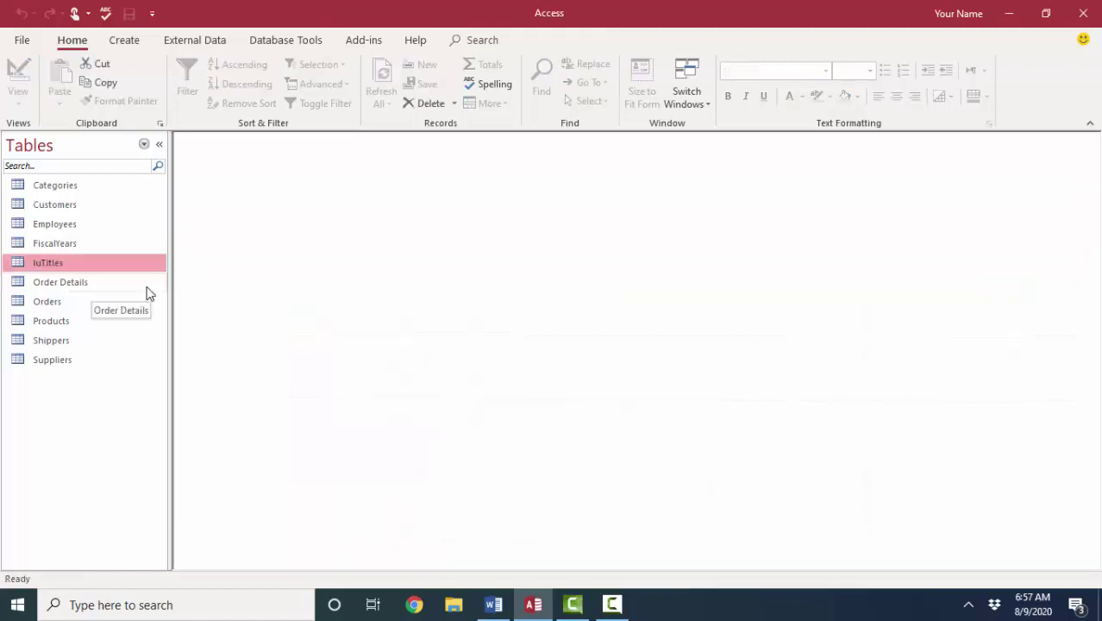
# Step: Reopen Employees and check the Title dropdown choices for an existing and a new record
pyautogui.doubleClick(103, 229)
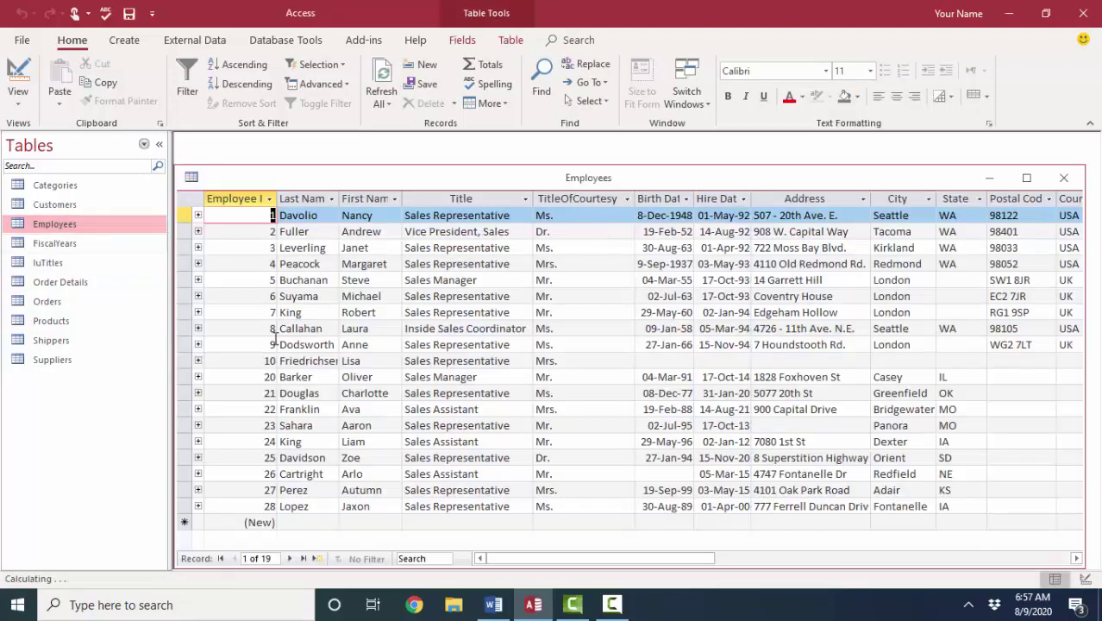
pyautogui.click(526, 506)
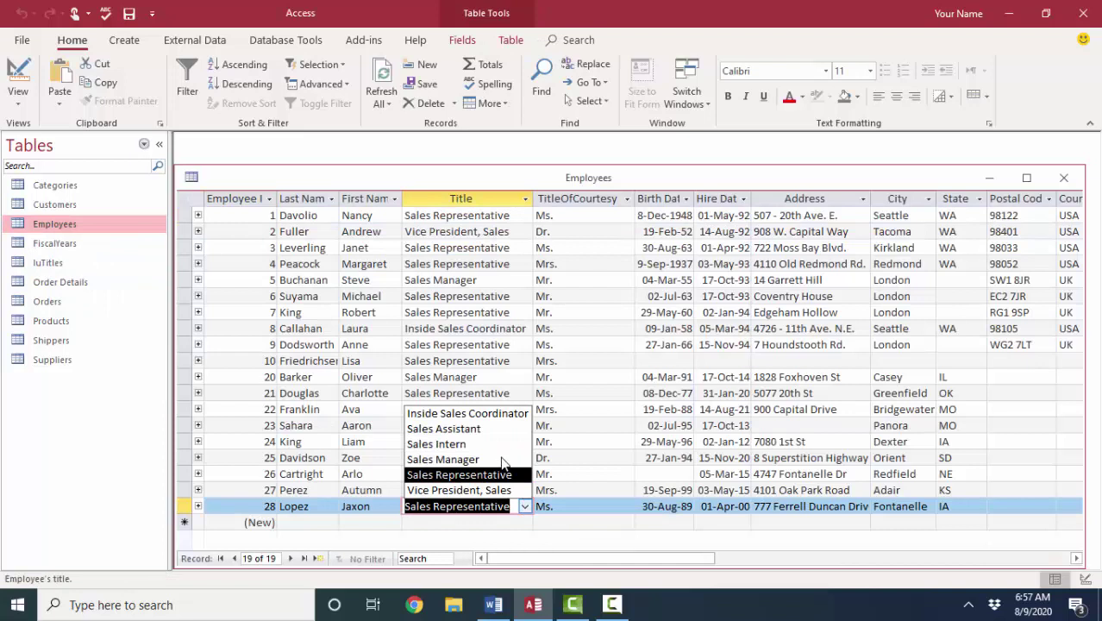
pyautogui.click(523, 521)
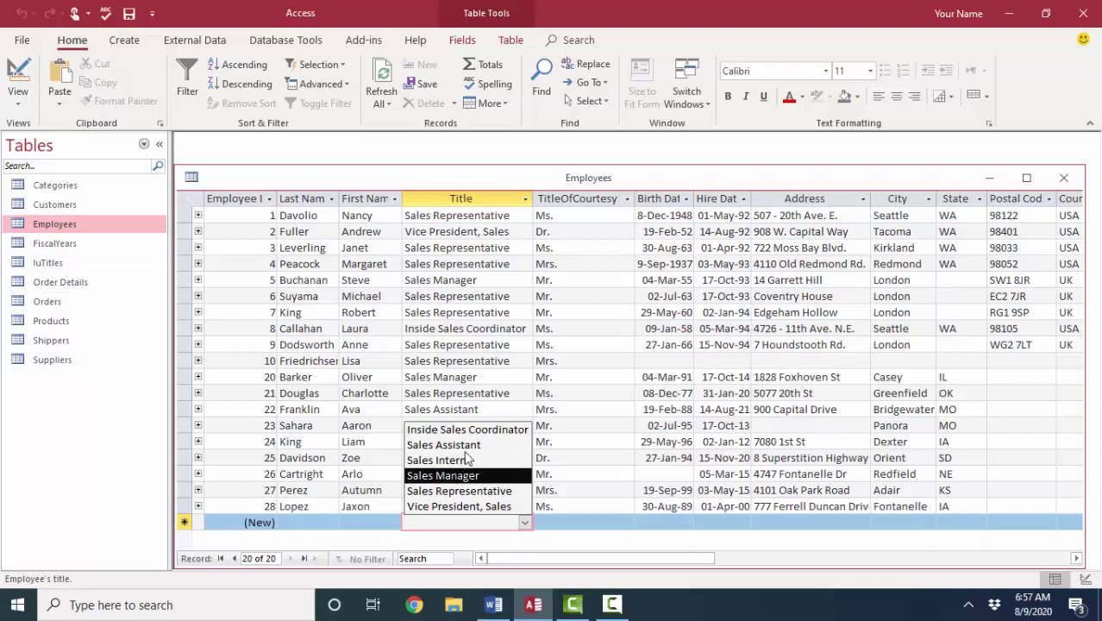
pyautogui.click(48, 262)
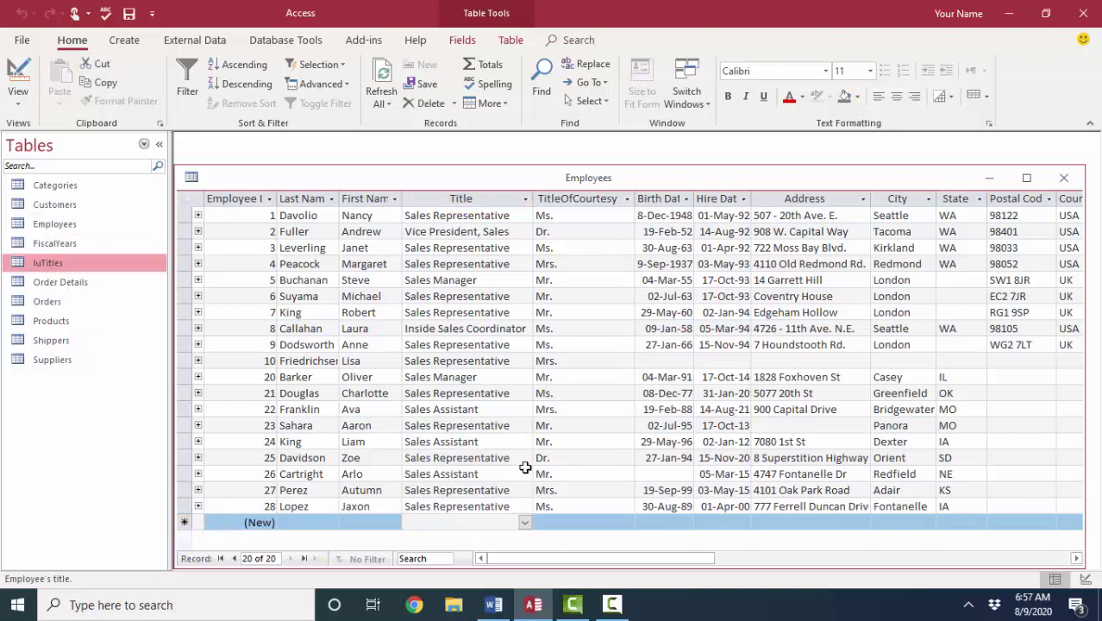
pyautogui.click(527, 517)
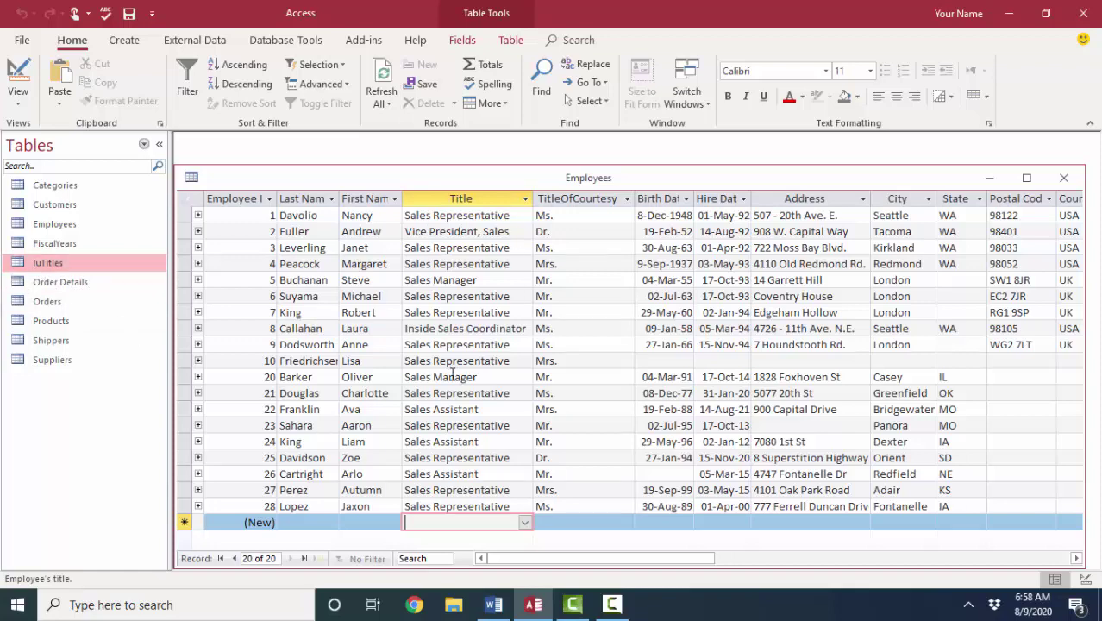
# Step: Show all relationships in a maximized Relationships window and move luTitles below Orders
pyautogui.click(286, 41)
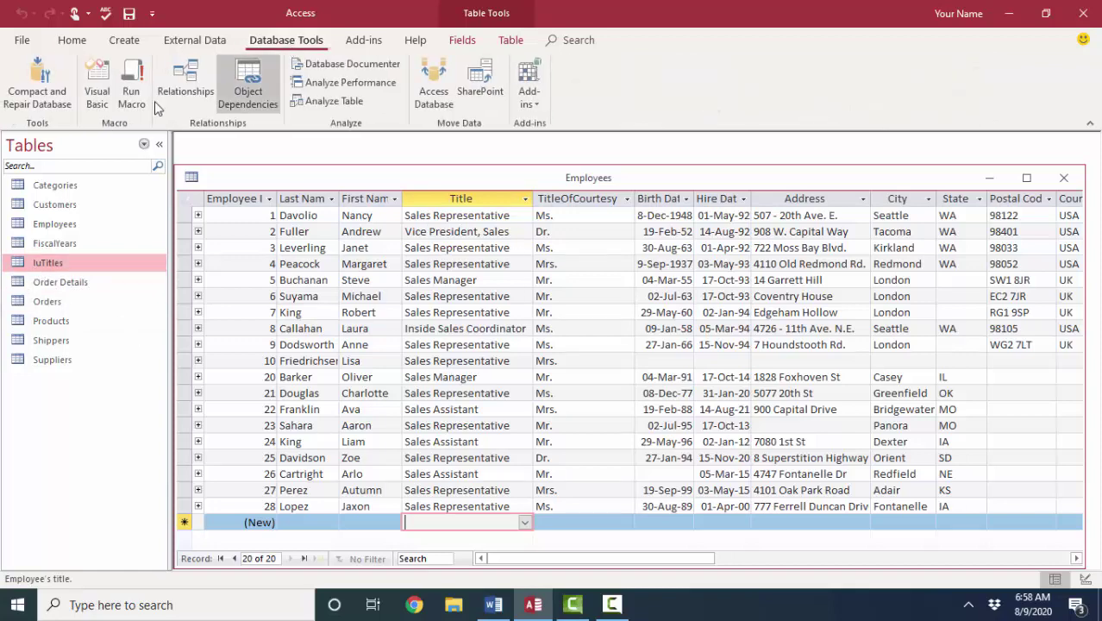
pyautogui.click(181, 86)
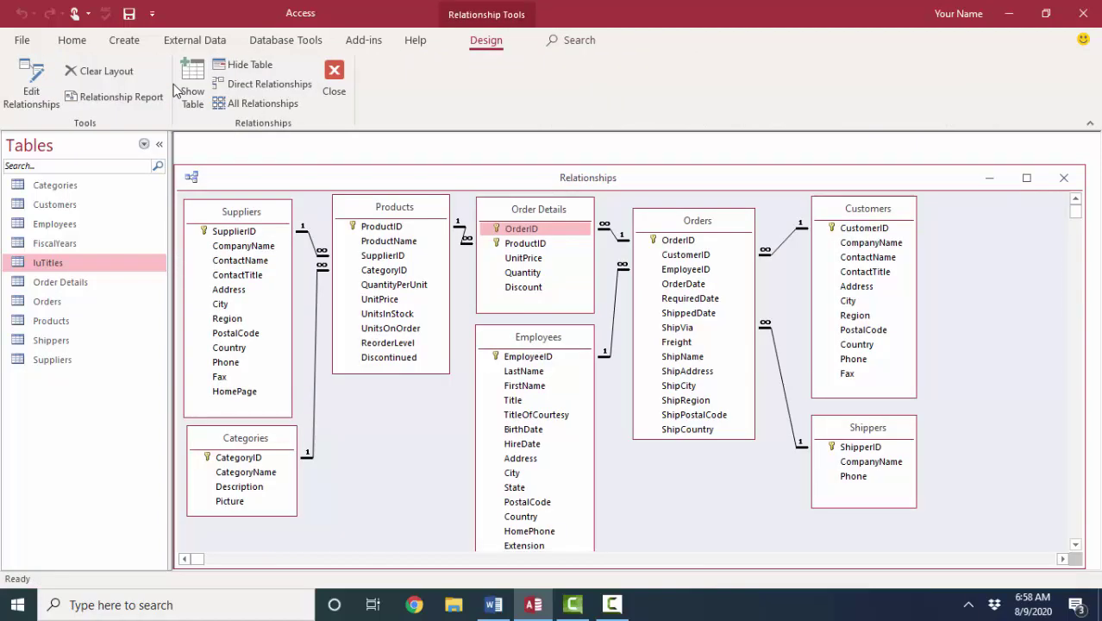
pyautogui.doubleClick(340, 184)
pyautogui.click(233, 103)
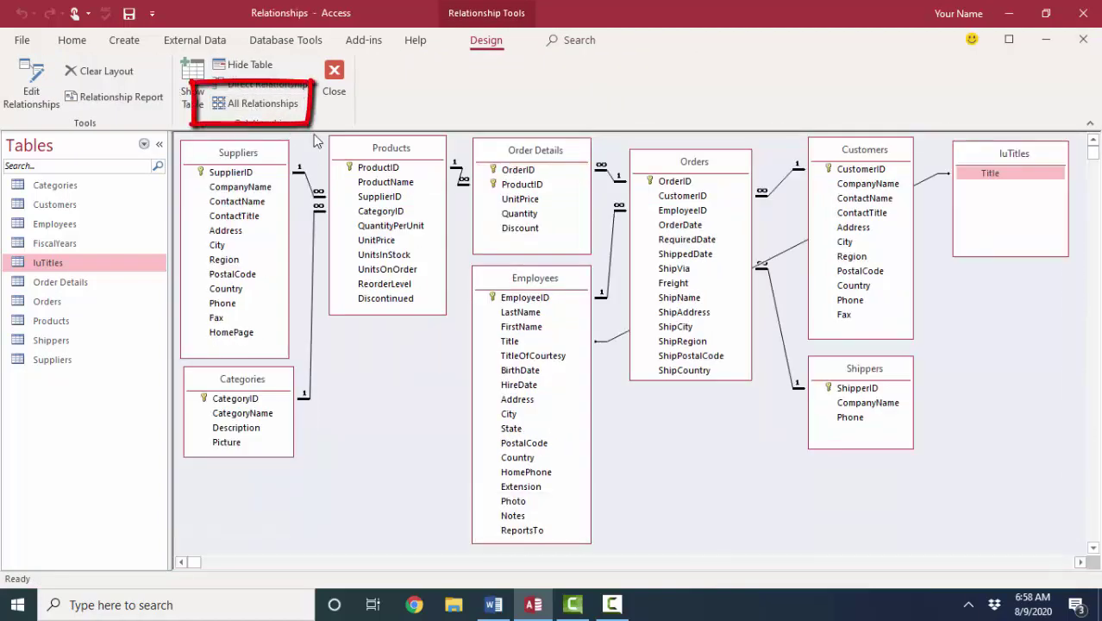
pyautogui.moveTo(1040, 161); pyautogui.dragTo(721, 413)
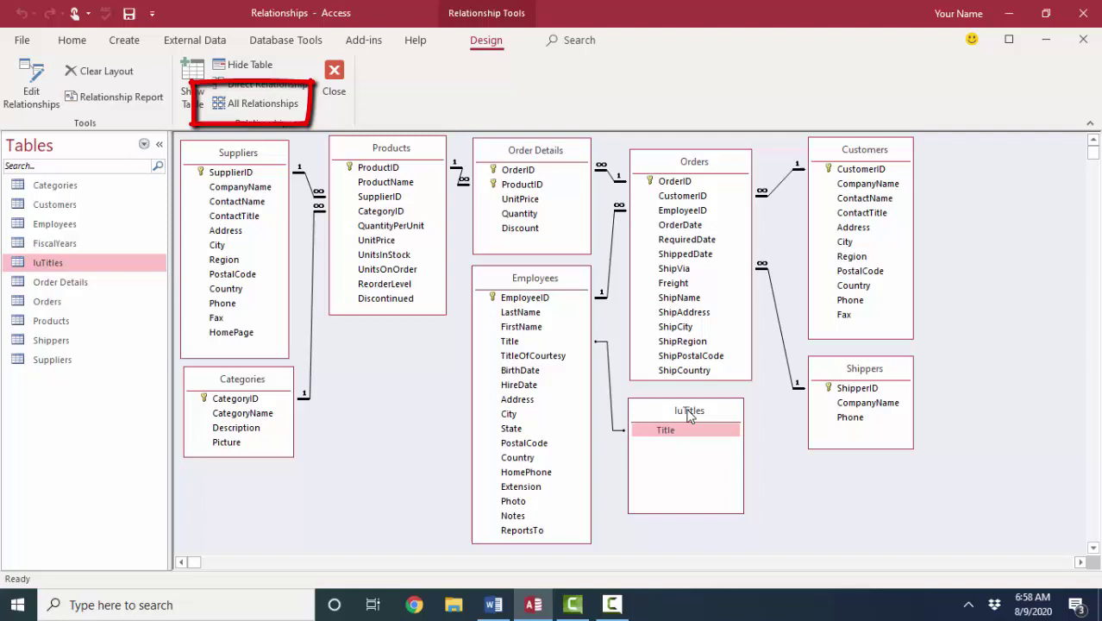
pyautogui.moveTo(688, 416); pyautogui.dragTo(693, 413)
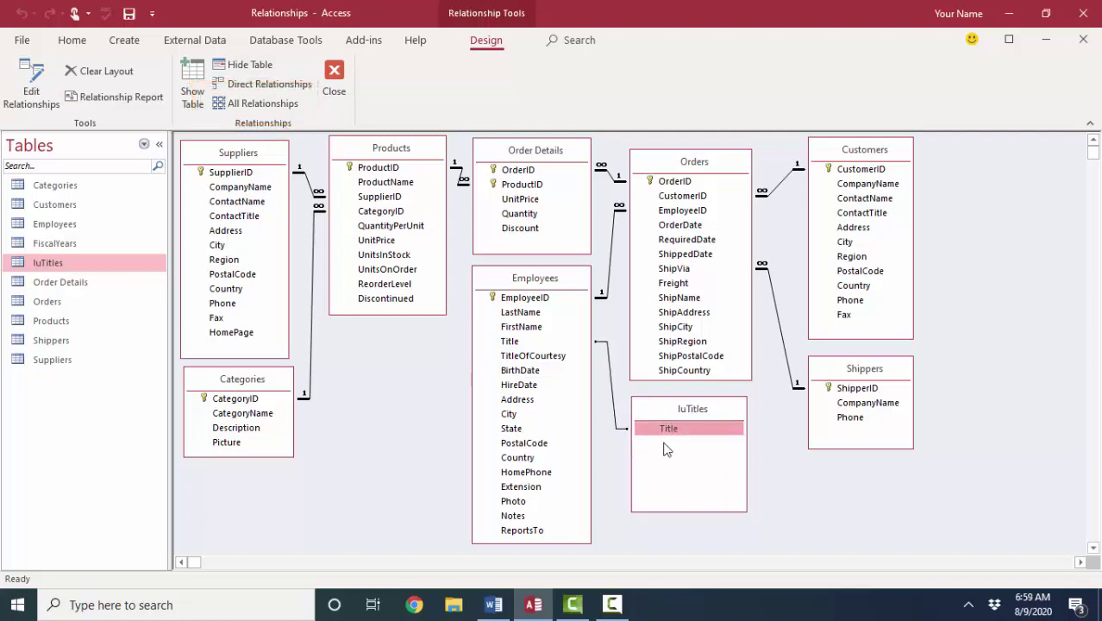
# Step: Make Title the primary key of luTitles in Table Design and save it
pyautogui.rightClick(692, 412)
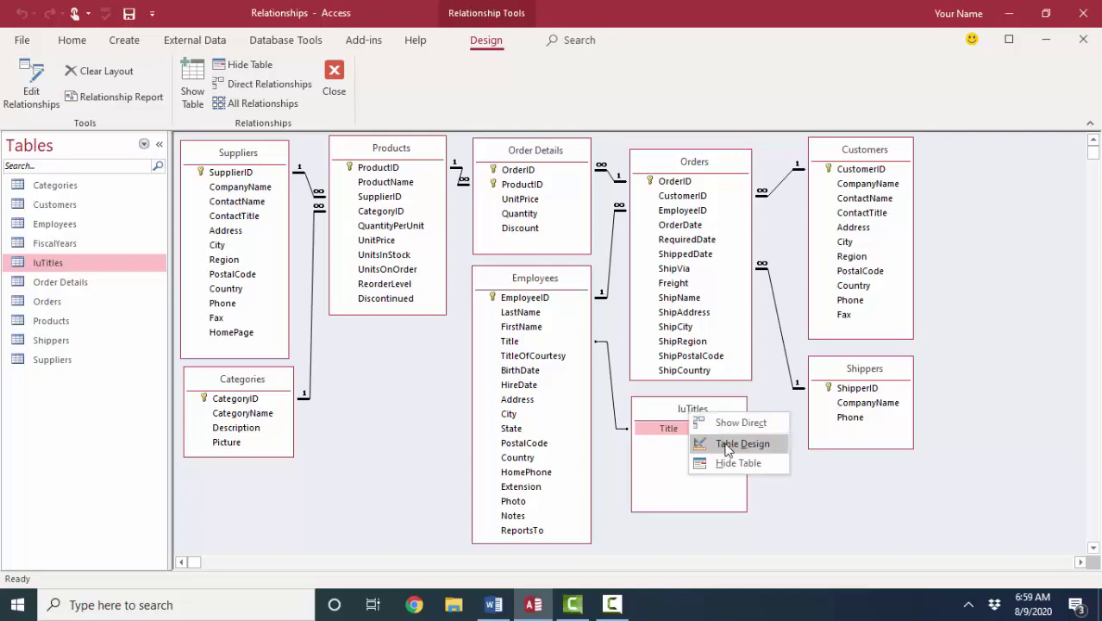
pyautogui.click(722, 442)
pyautogui.click(62, 85)
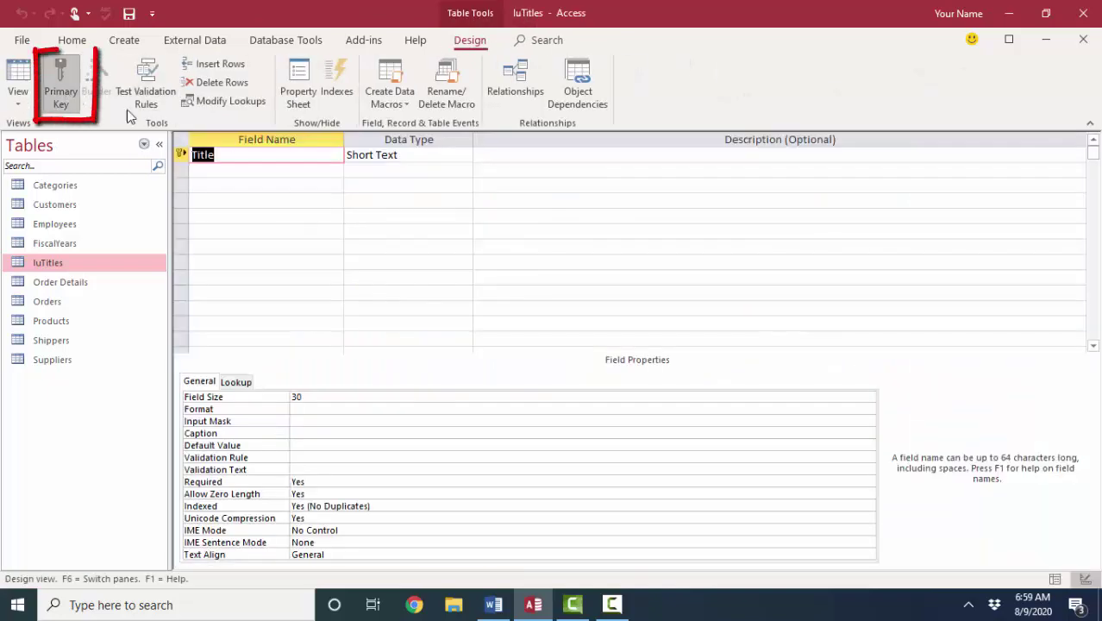
pyautogui.click(1083, 42)
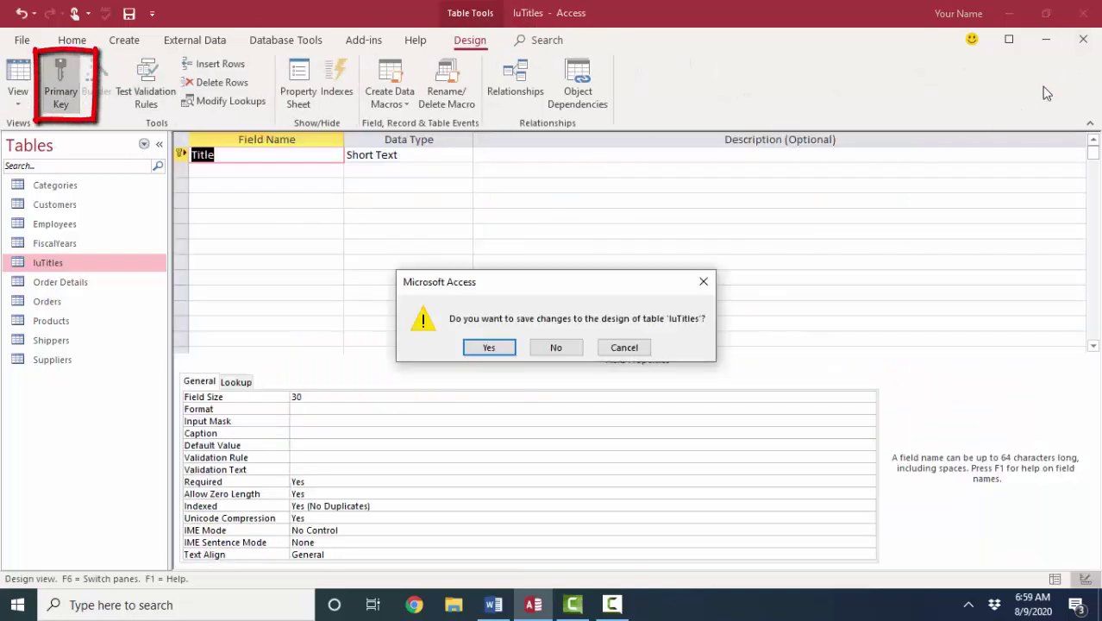
pyautogui.click(489, 348)
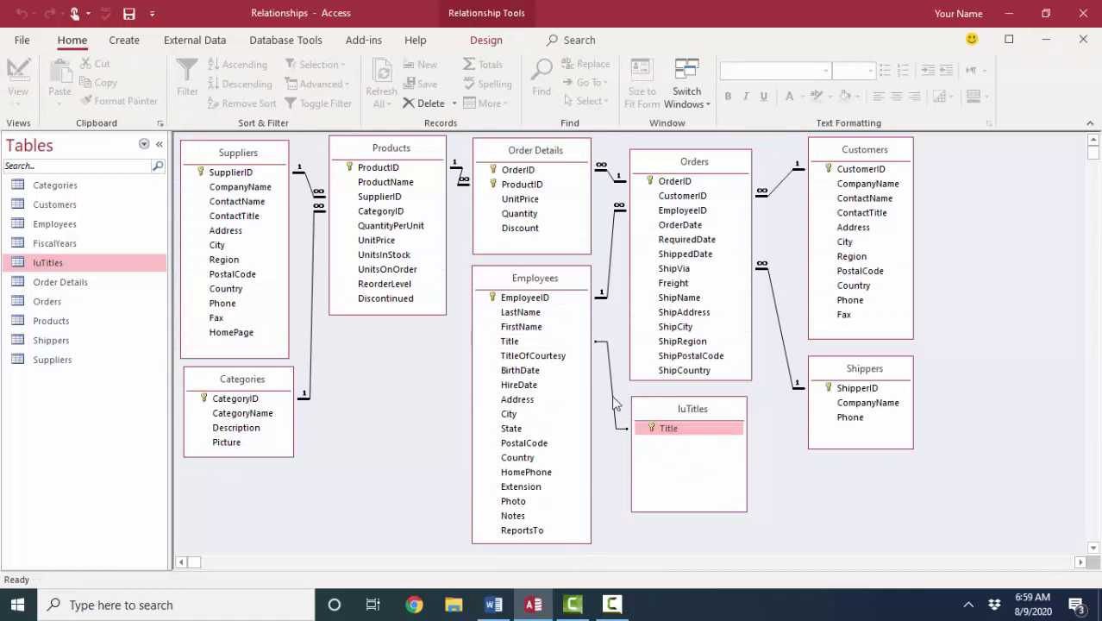
# Step: Turn on Enforce Referential Integrity for the luTitles–Employees Title relationship
pyautogui.doubleClick(613, 398)
pyautogui.click(427, 248)
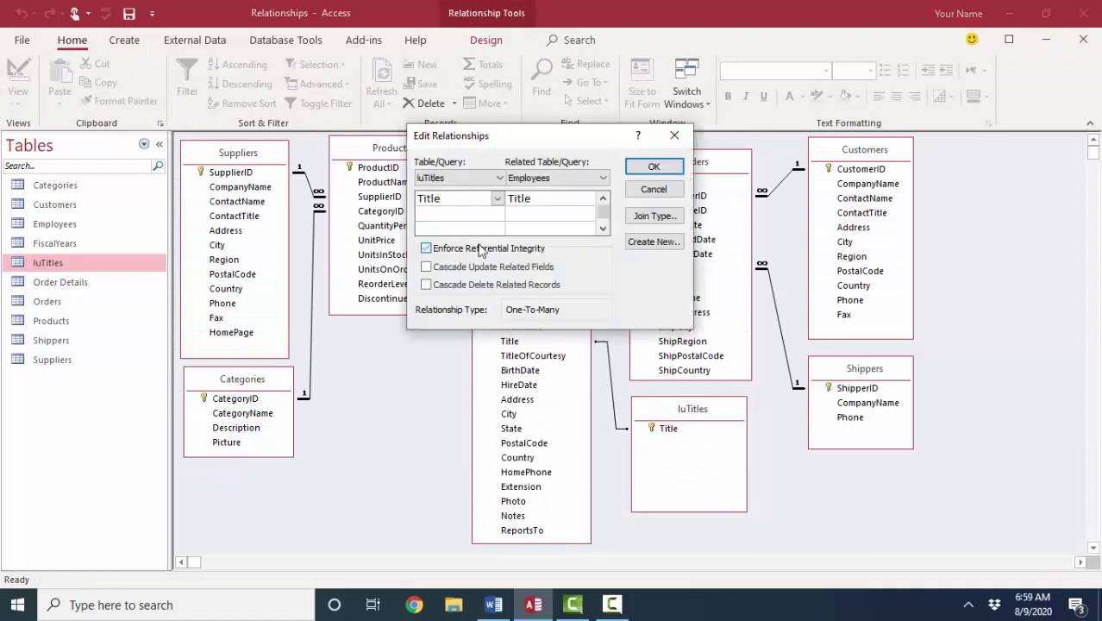
pyautogui.click(653, 167)
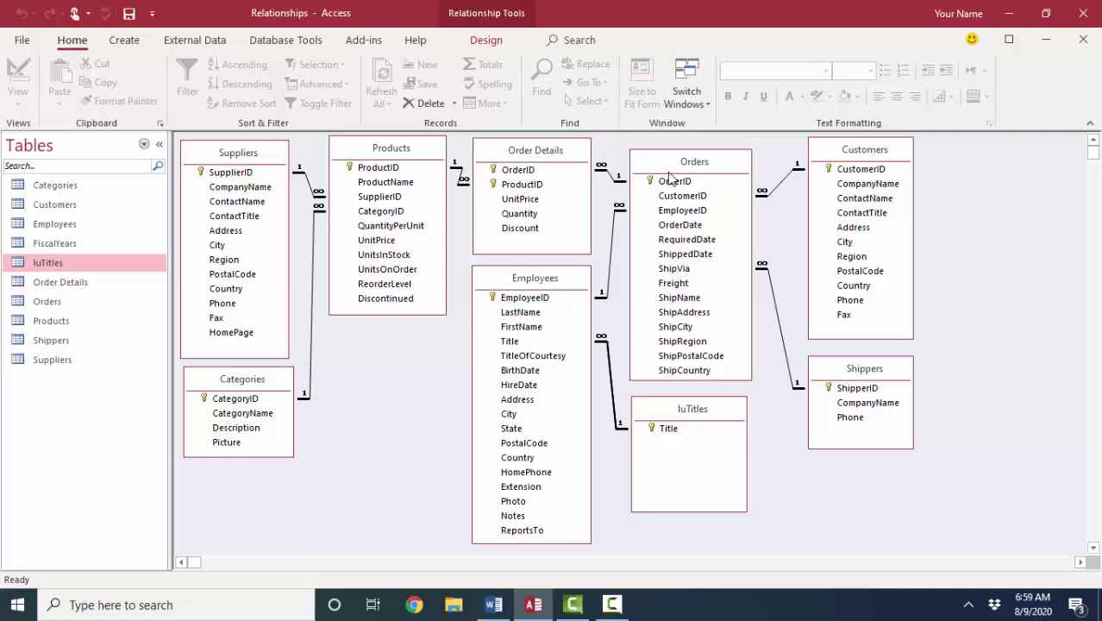